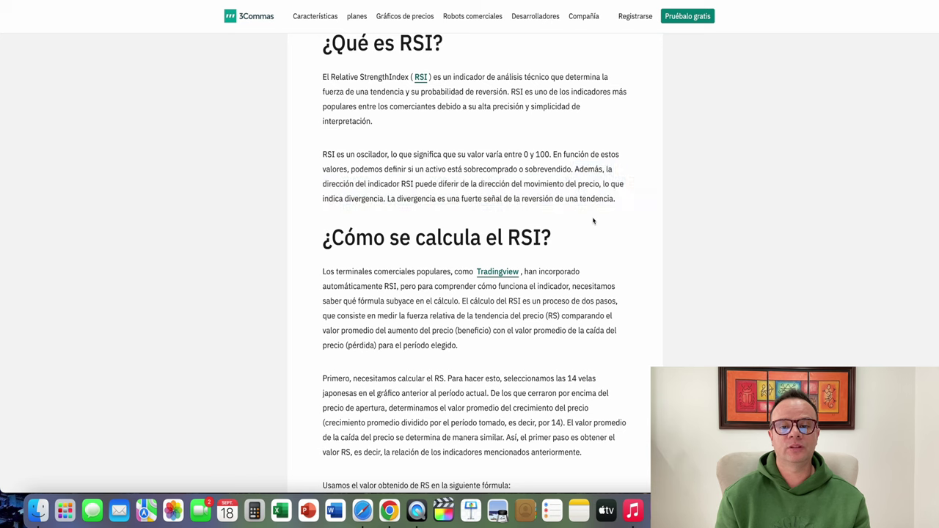
Read the 3Commas article's sections on what RSI is, how it is calculated and how it is used in trading.
drag(616, 203, 323, 188)
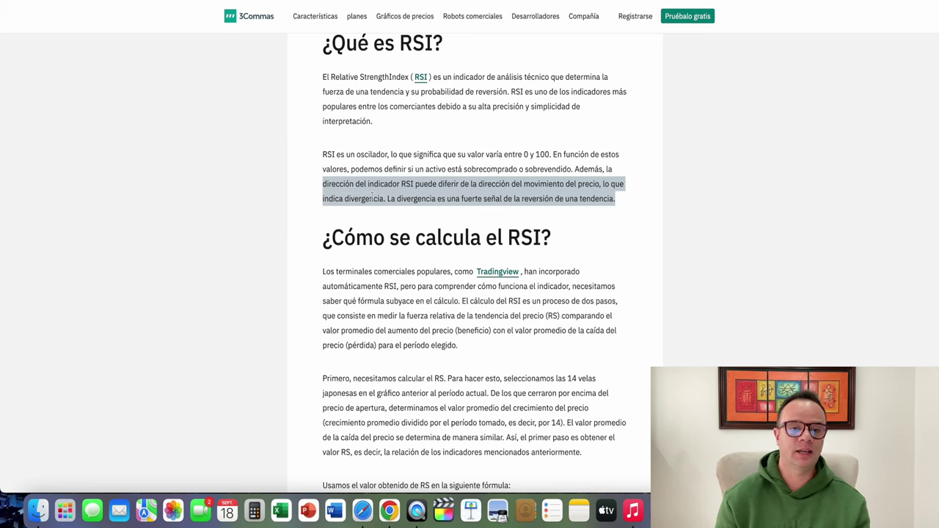
scroll(389, 198, down, 10)
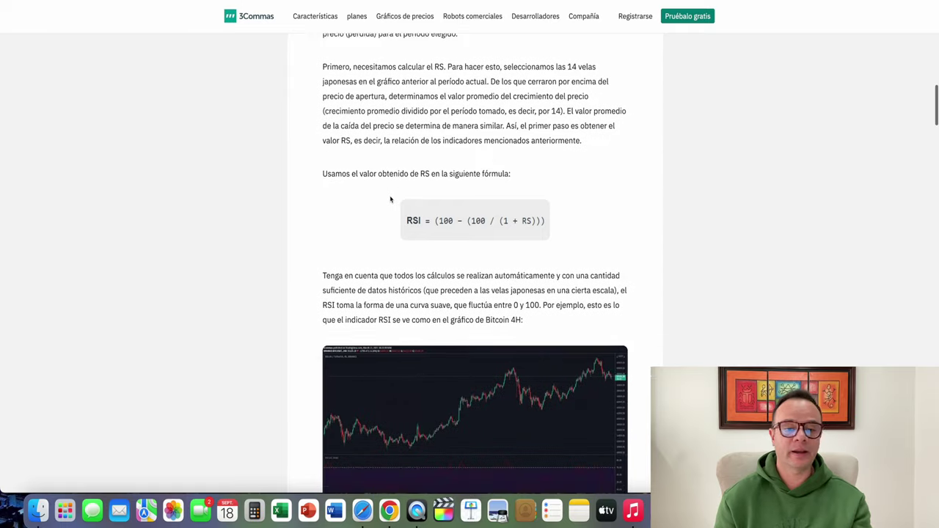
scroll(391, 199, down, 1)
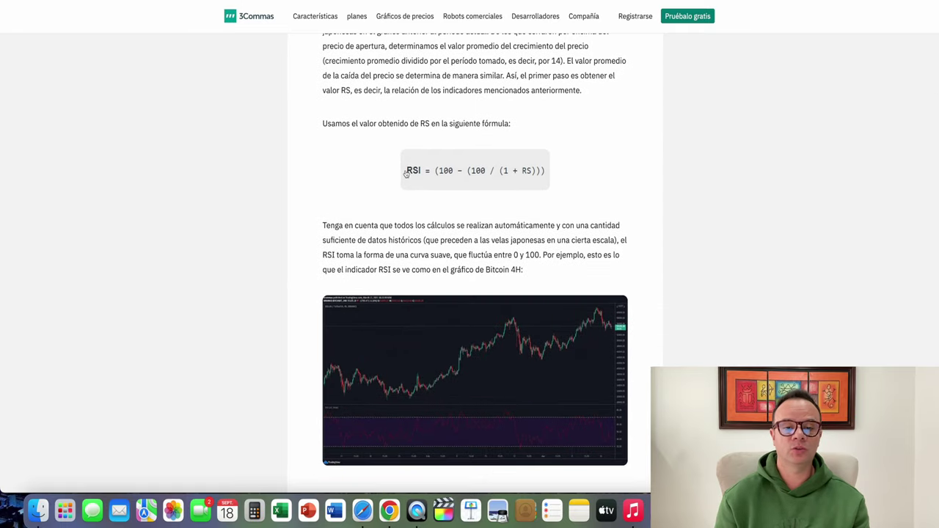
scroll(394, 193, down, 3)
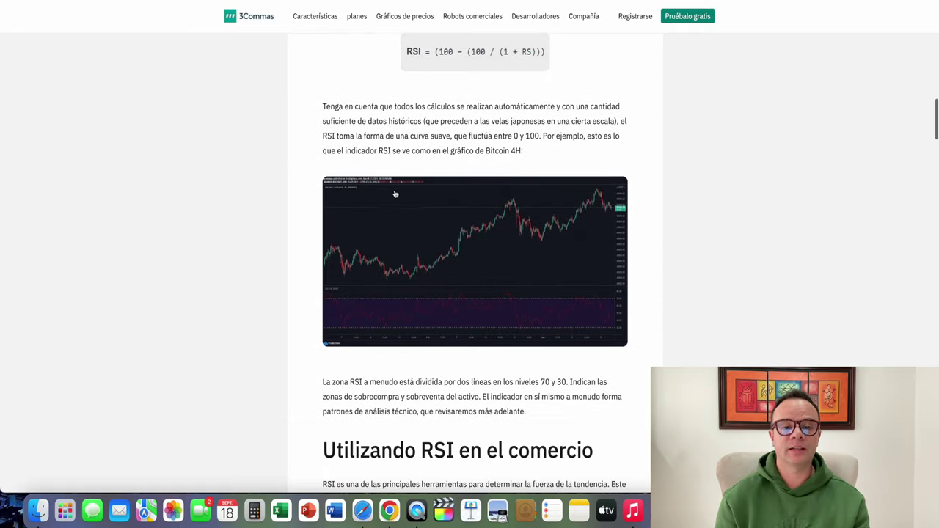
scroll(415, 200, down, 12)
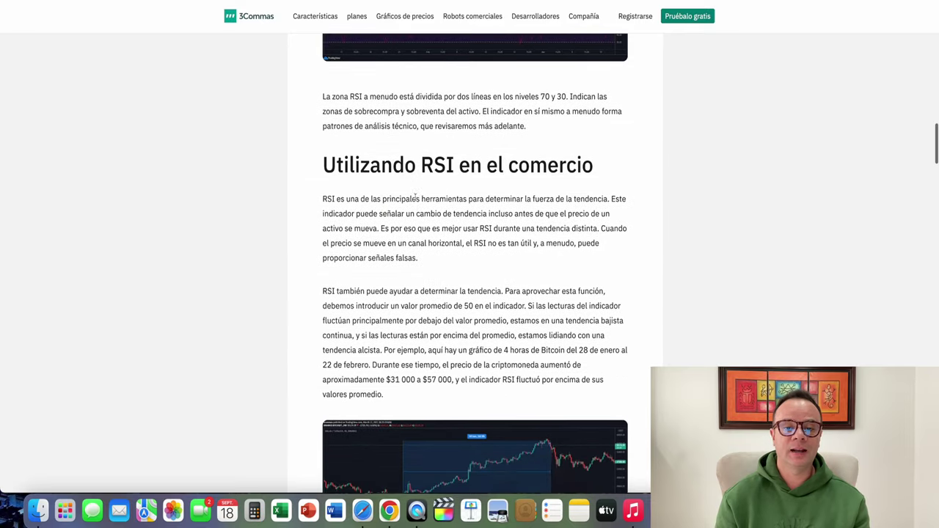
scroll(415, 198, down, 11)
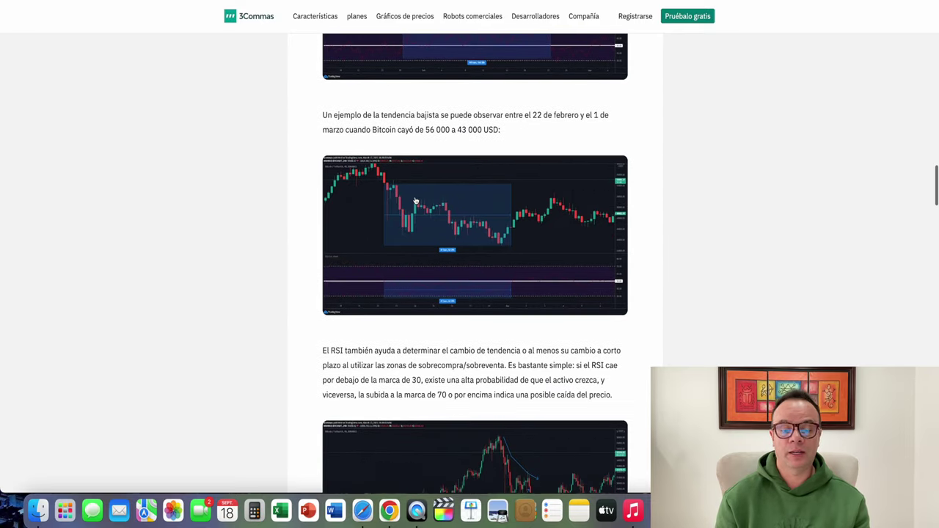
scroll(415, 201, down, 16)
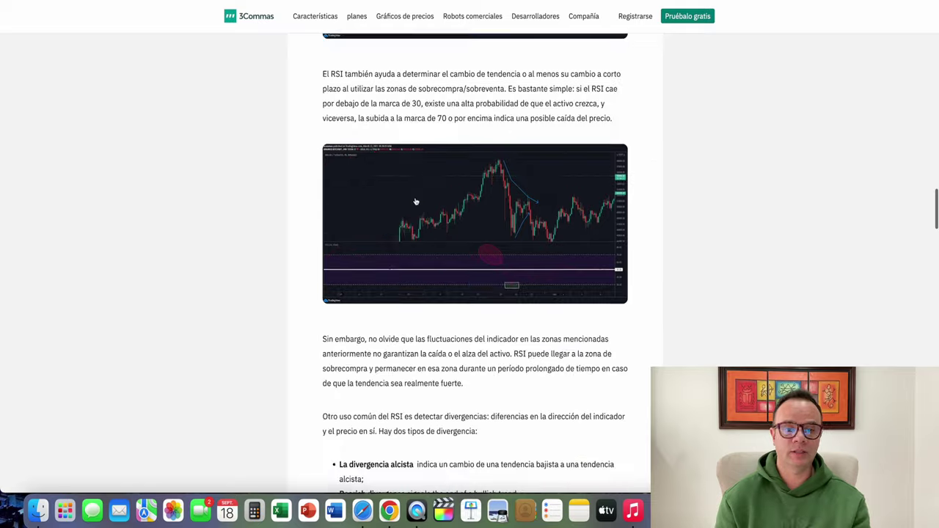
Review the article's bullish and bearish divergence sections through to the Divergence Cheat Sheet.
scroll(415, 200, down, 2)
drag(495, 197, 321, 208)
scroll(324, 209, down, 19)
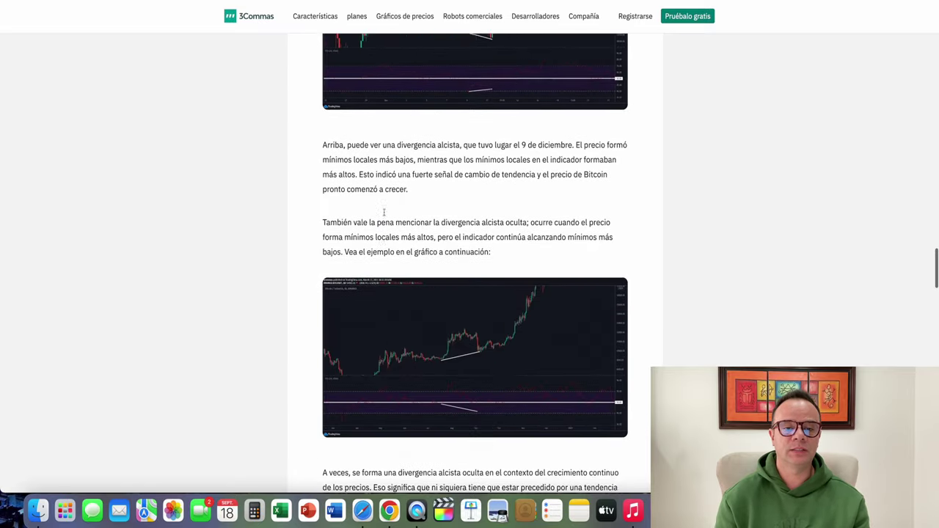
scroll(382, 212, down, 18)
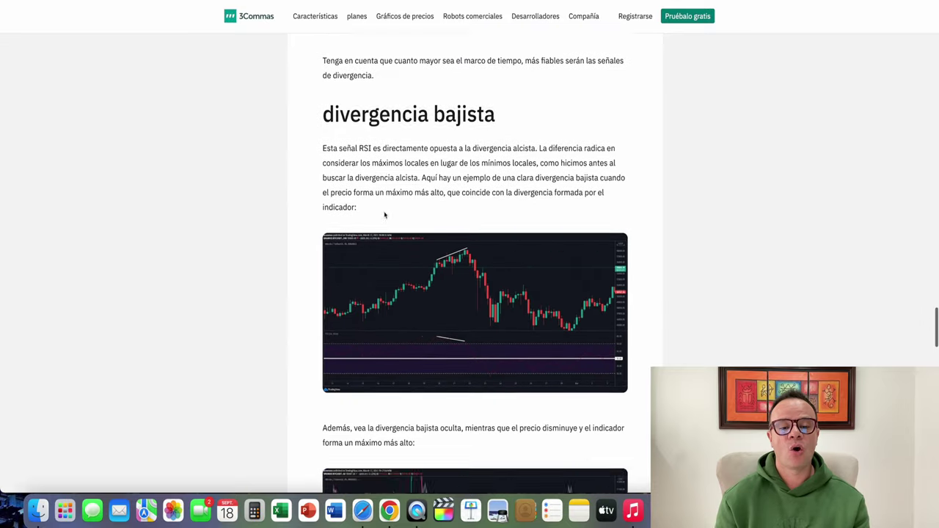
scroll(385, 214, down, 14)
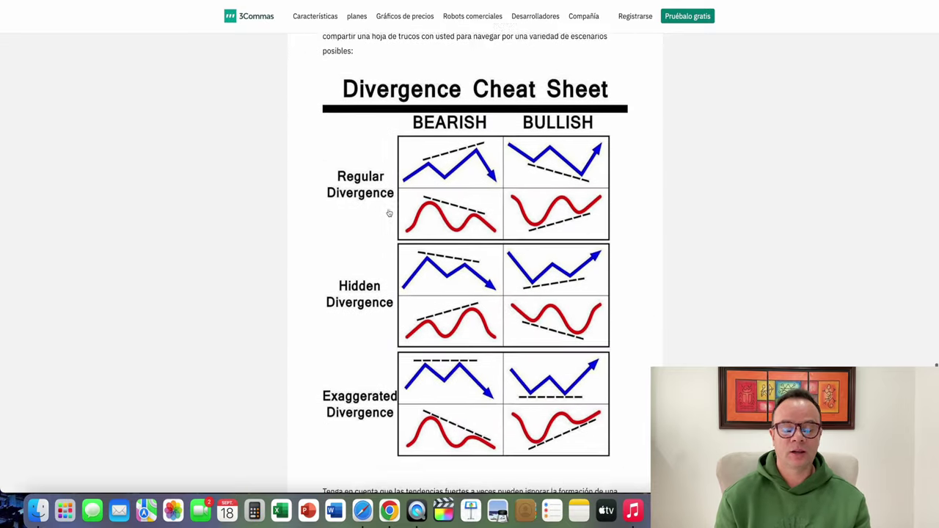
scroll(387, 214, down, 1)
scroll(389, 213, up, 1)
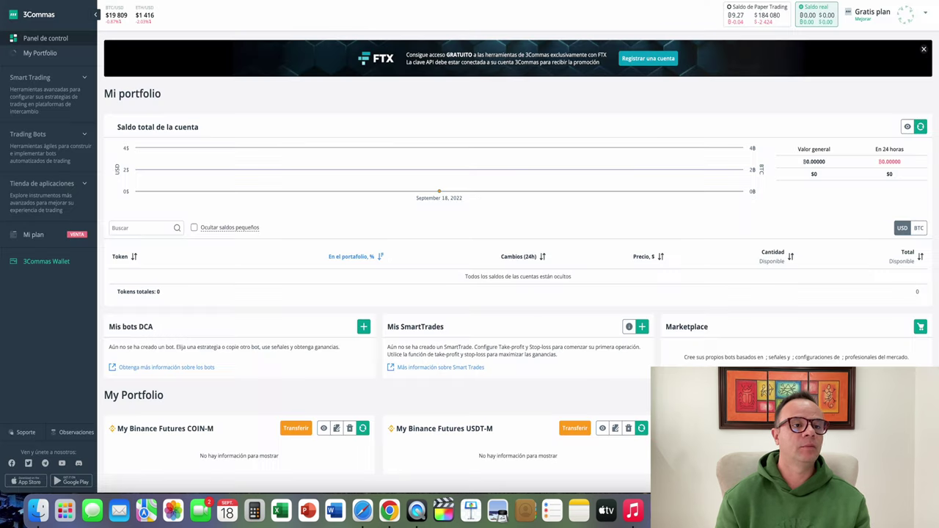
Switch to the 3Commas dashboard and check which subscription plan the account is on.
mouse_move(426, 153)
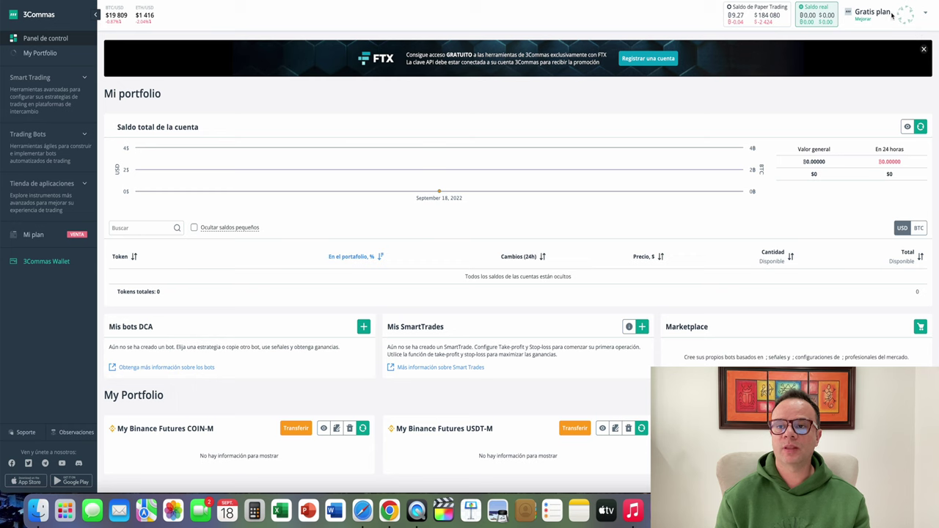
drag(878, 12, 854, 12)
click(854, 12)
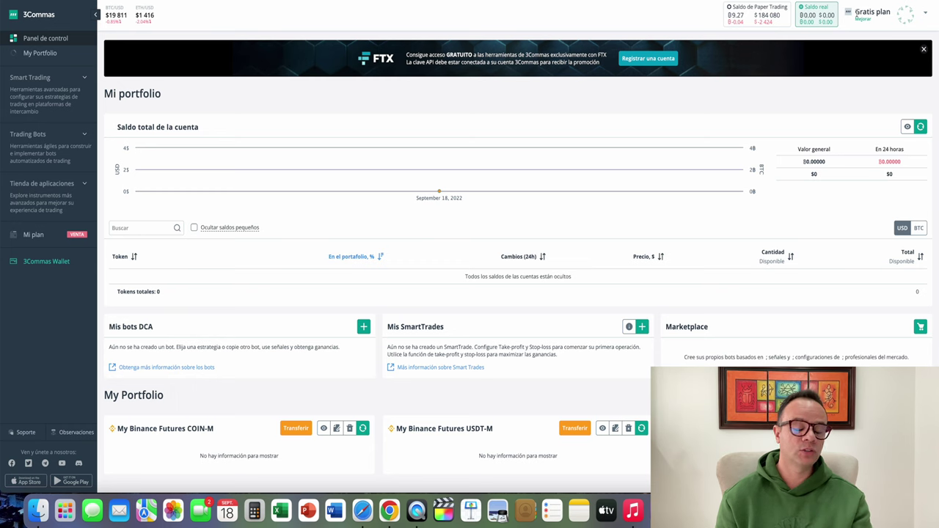
drag(856, 13, 891, 17)
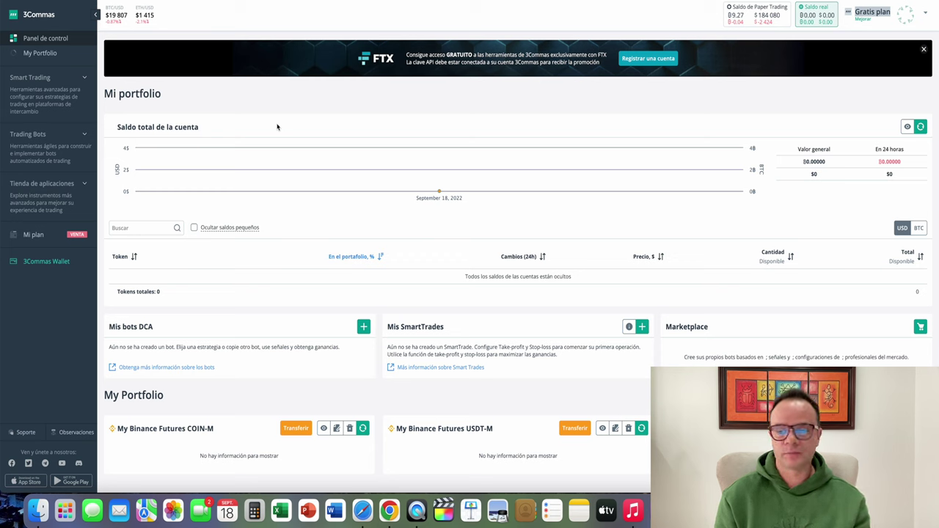
click(322, 124)
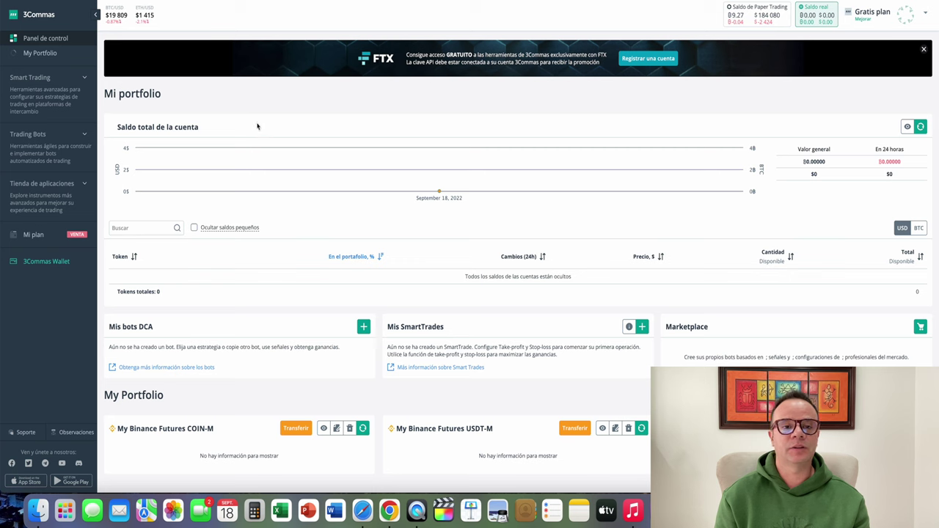
Connect Binance as a new exchange in My Portfolio, authorizing 3Commas through the Binance account login.
click(34, 56)
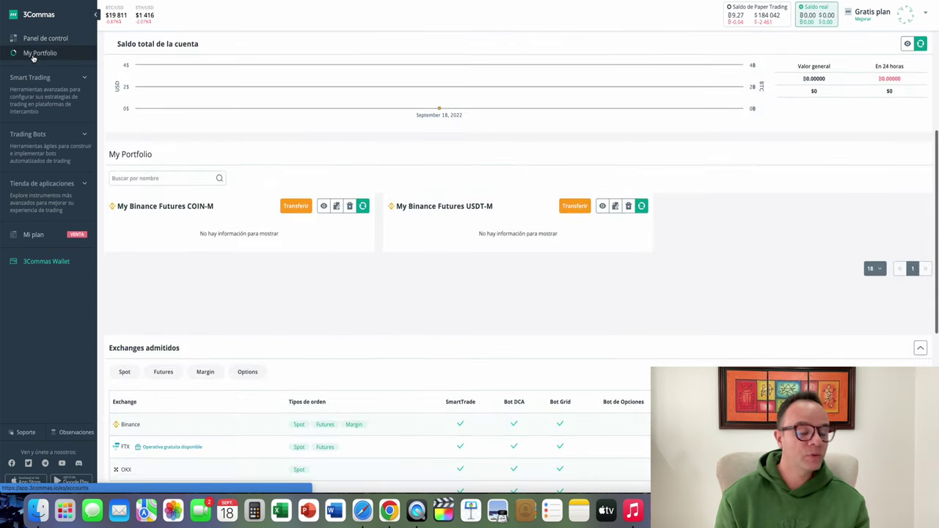
scroll(133, 116, up, 5)
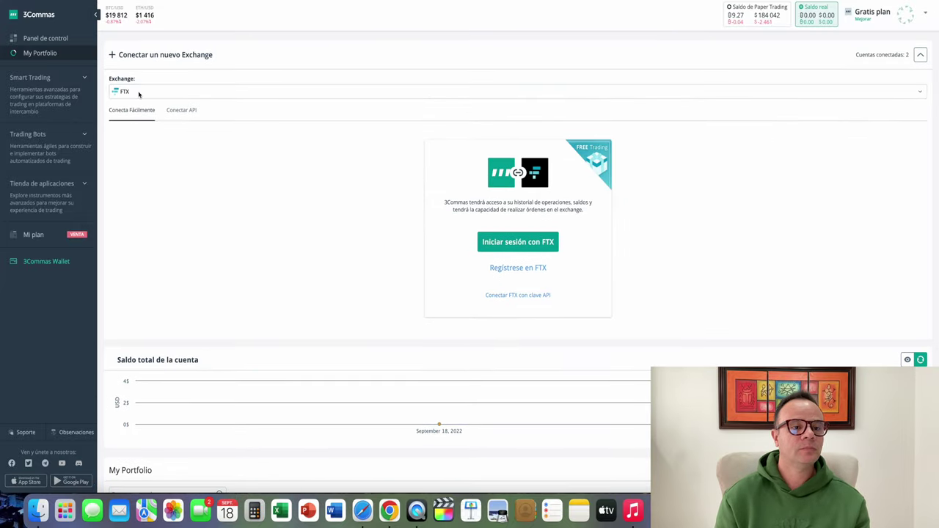
click(138, 93)
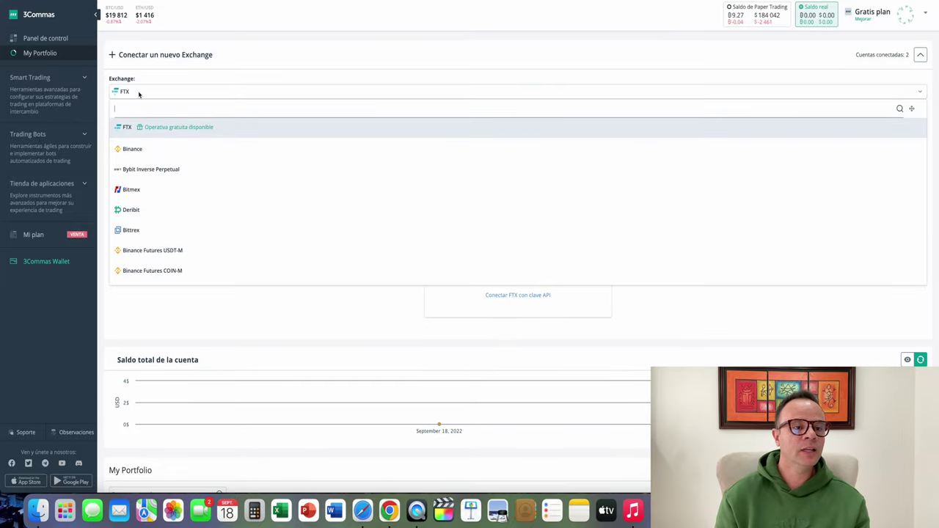
click(132, 149)
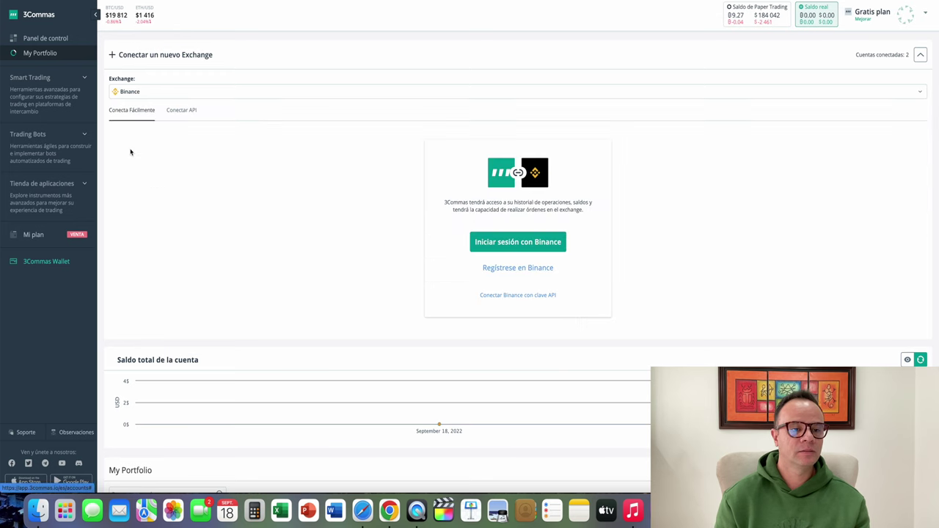
click(512, 246)
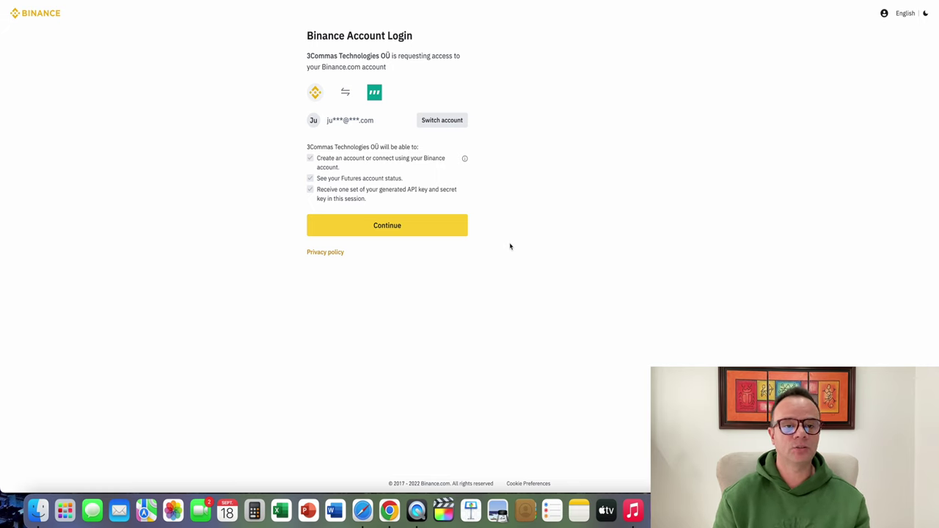
click(380, 228)
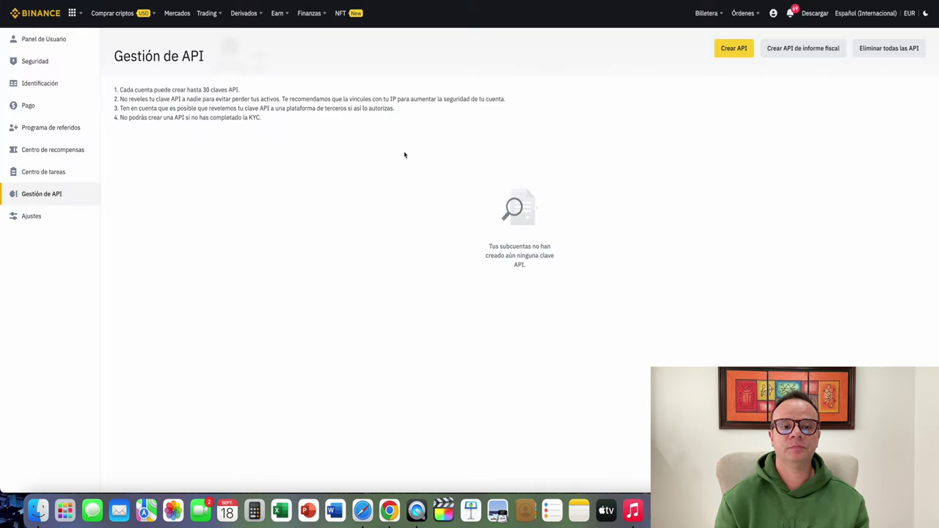
Open the APIs page among Binance's services.
mouse_move(70, 25)
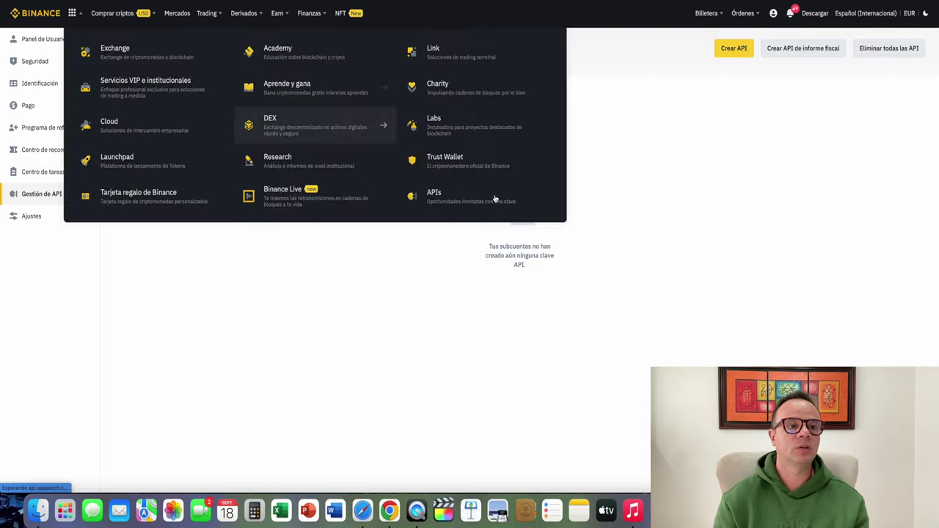
click(475, 191)
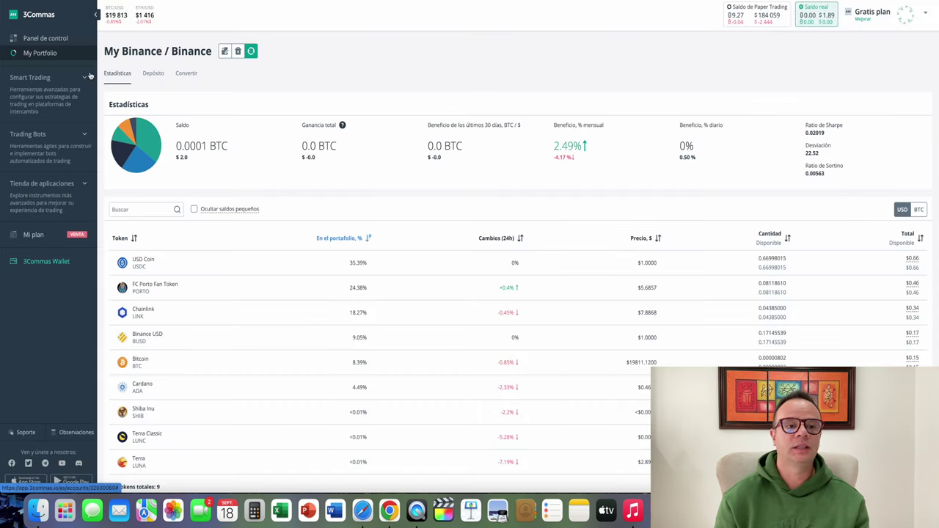
Start a new DCA trading bot in 3Commas and switch its setup to the Avanzado mode.
click(24, 138)
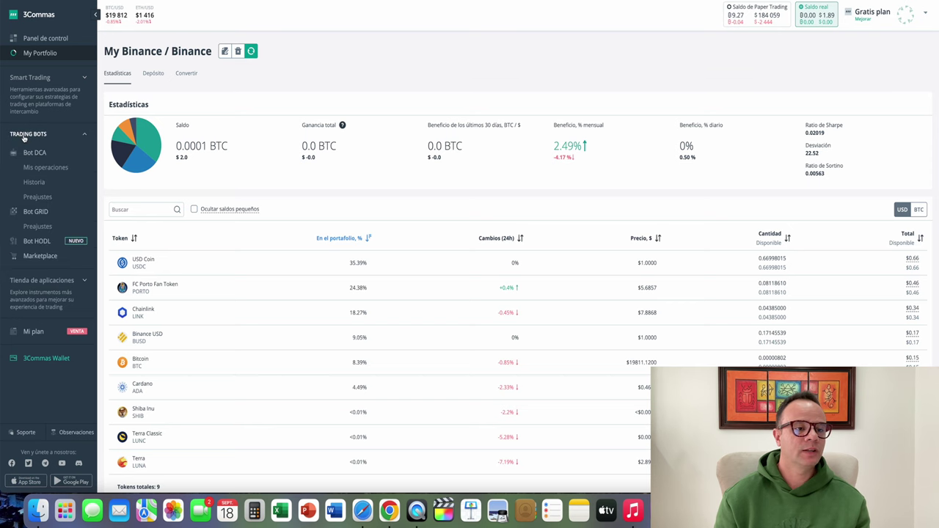
click(36, 153)
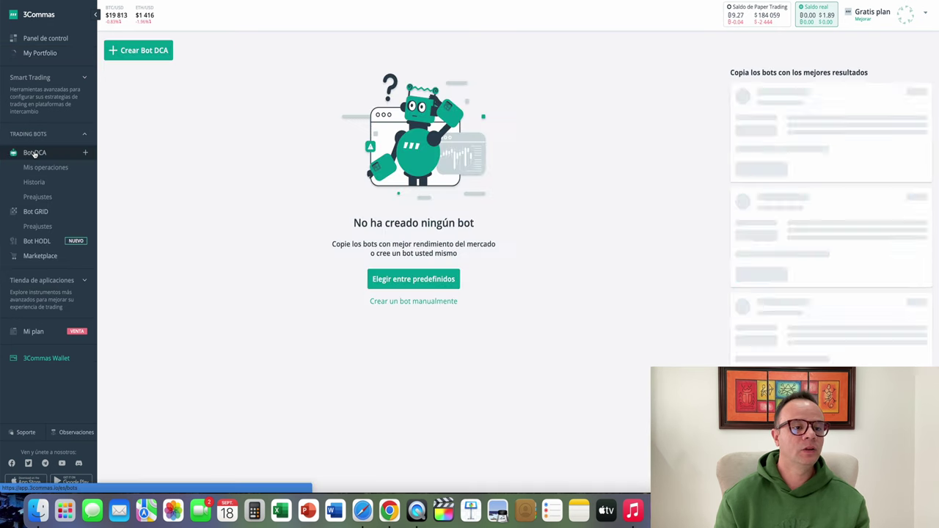
click(136, 59)
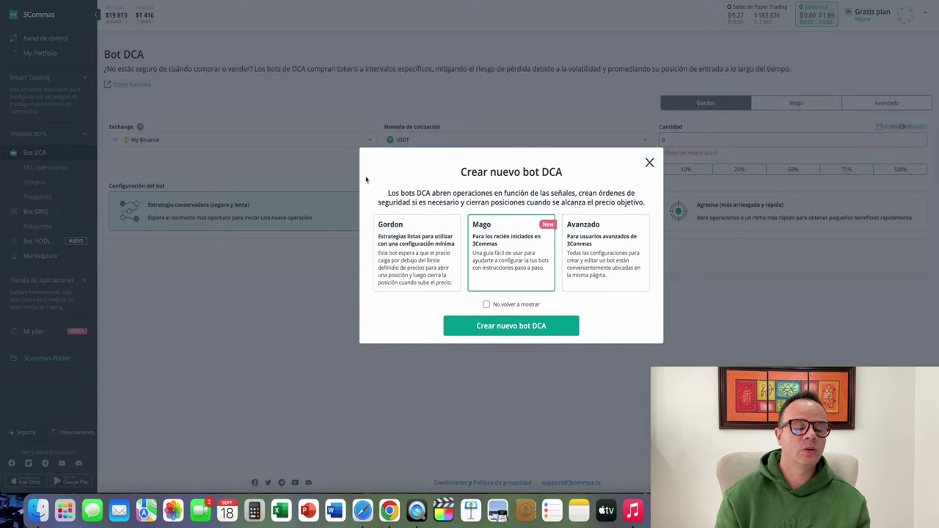
click(649, 162)
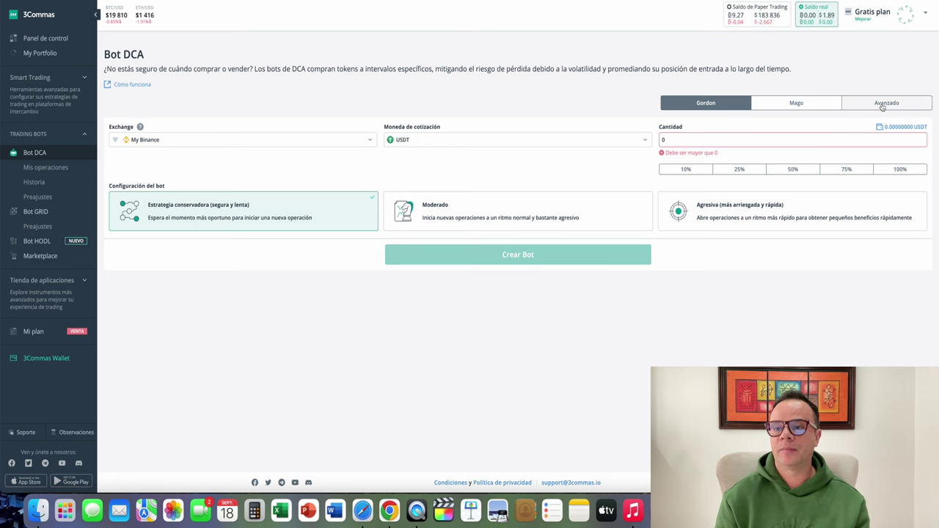
click(882, 104)
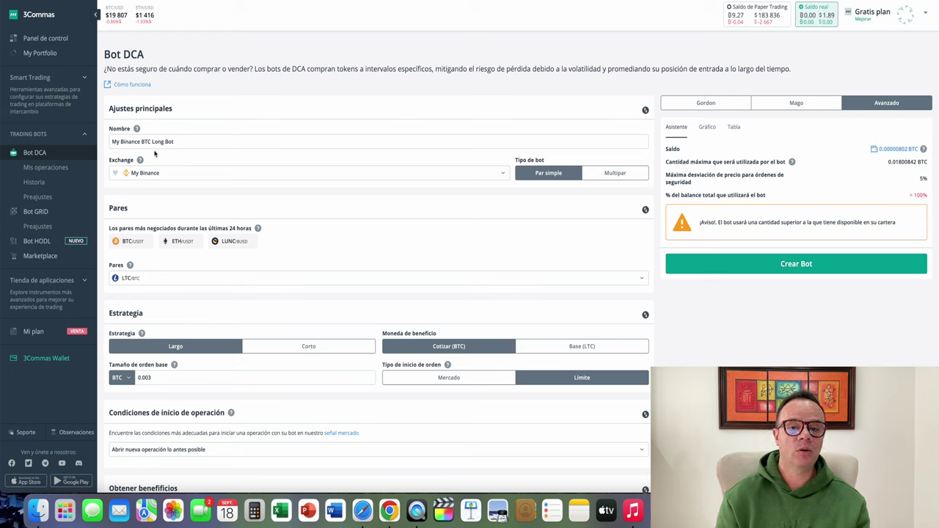
Rename the bot as "Multipar Long Bot" and set its type to Multipar.
drag(152, 142, 96, 144)
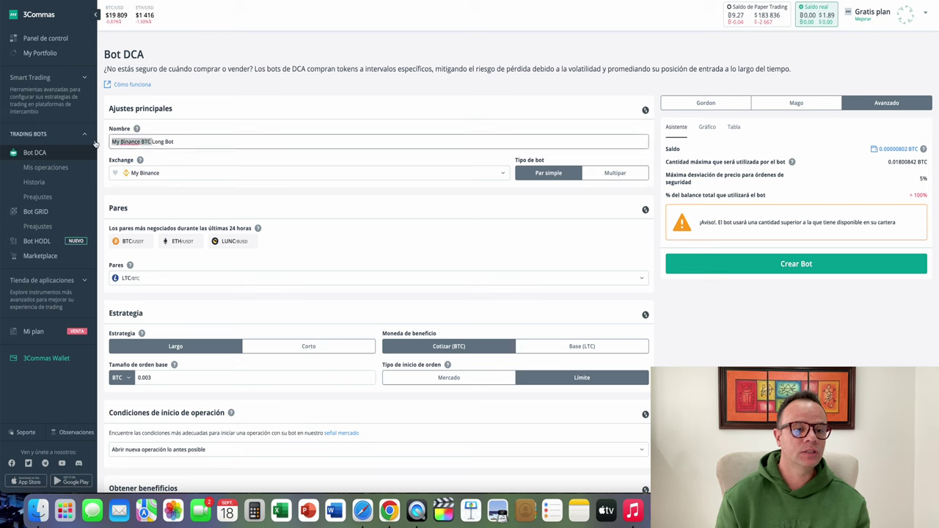
key(BackSpace)
text(Mi)
text(ltipar)
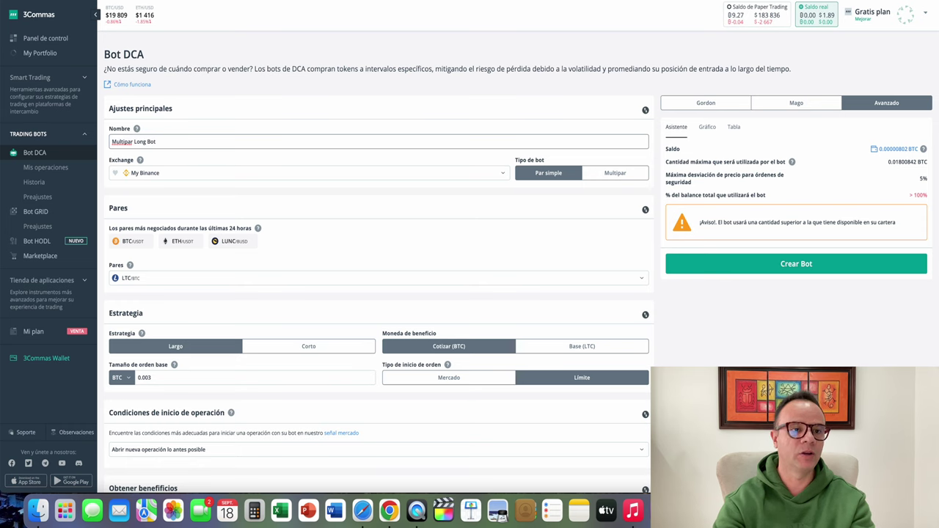
click(606, 174)
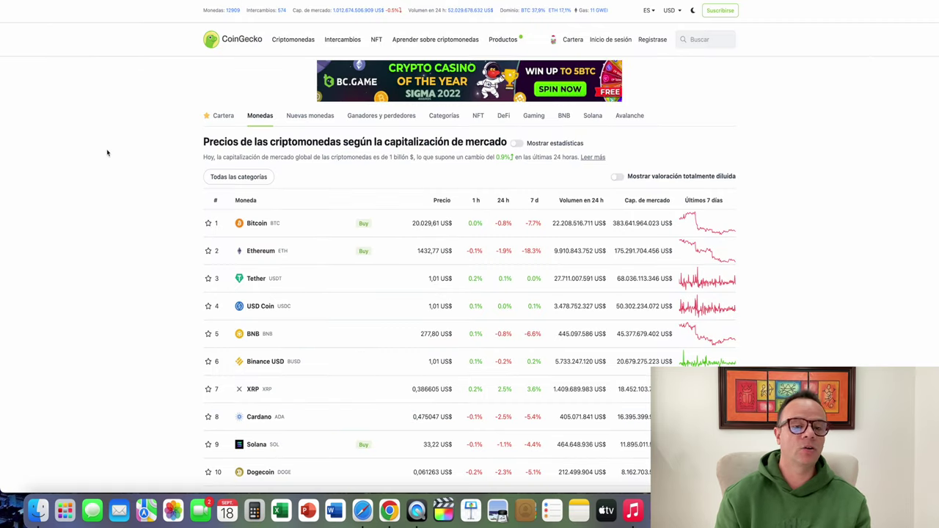
Look through CoinGecko's list of cryptocurrencies ranked by market capitalization.
scroll(118, 147, down, 5)
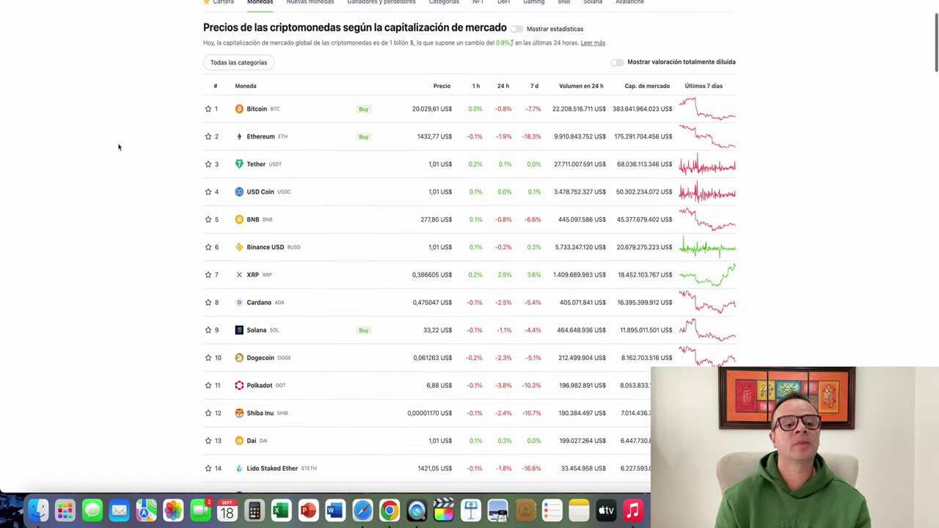
scroll(118, 146, down, 3)
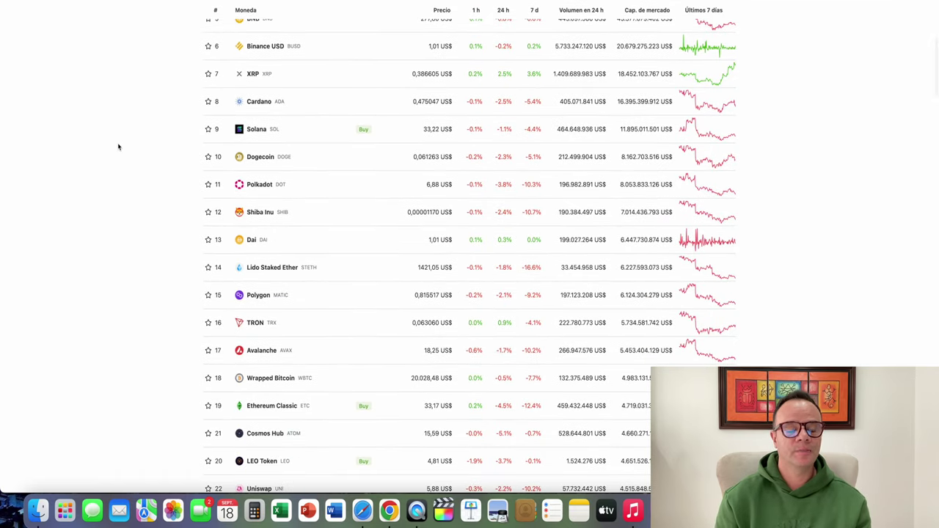
scroll(119, 146, down, 1)
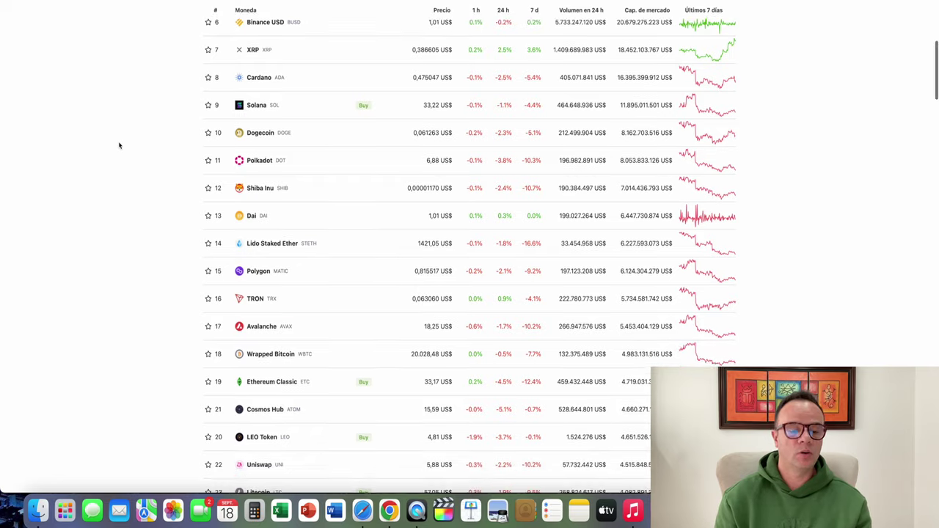
scroll(147, 264, down, 1)
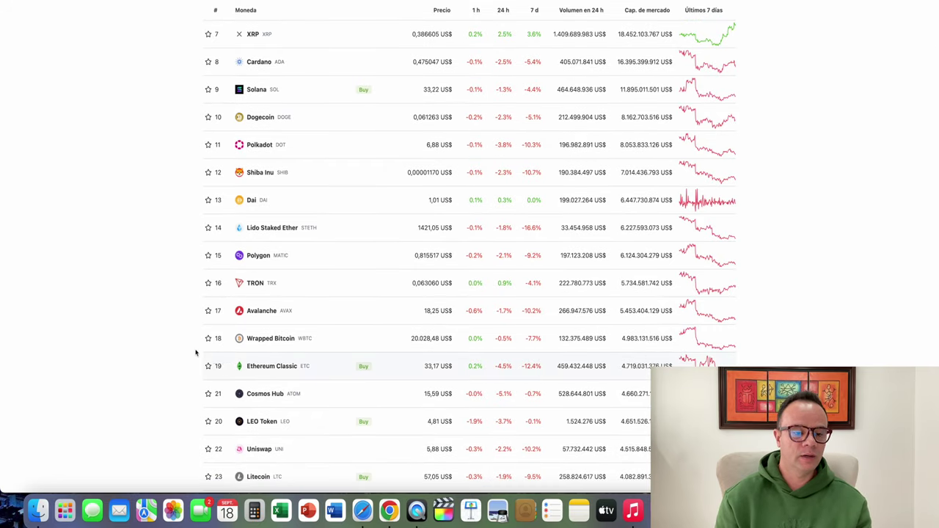
Review the top-ranked coins on CoinGecko from Bitcoin down to around Cosmos Hub as candidates for the bot's pairs.
scroll(189, 349, up, 10)
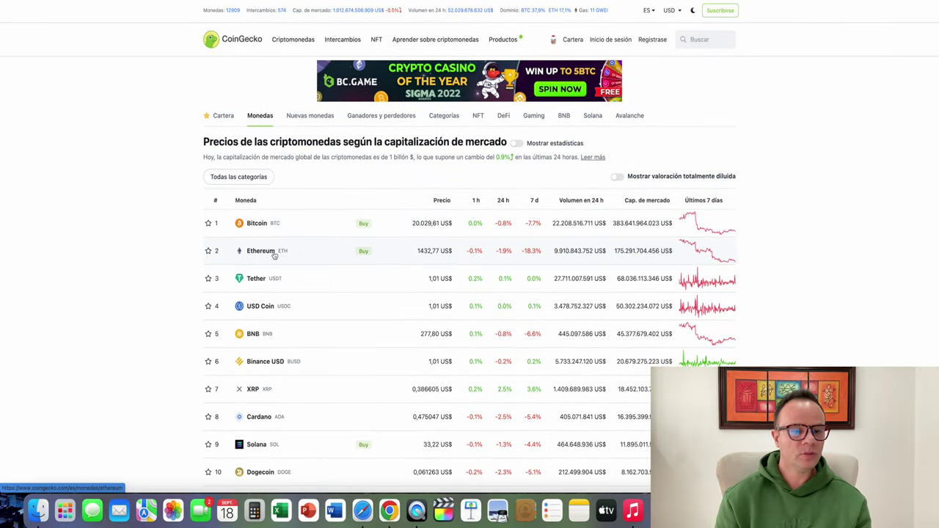
scroll(166, 279, down, 3)
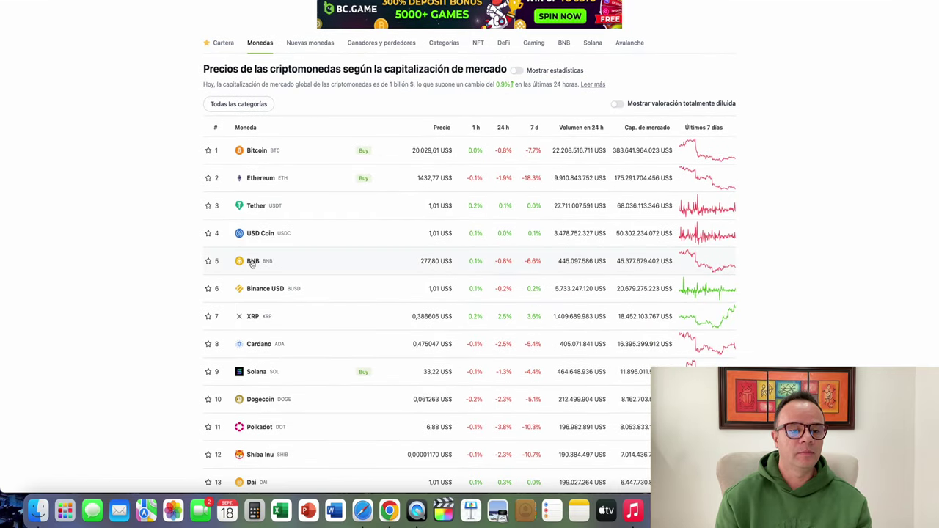
scroll(252, 264, down, 2)
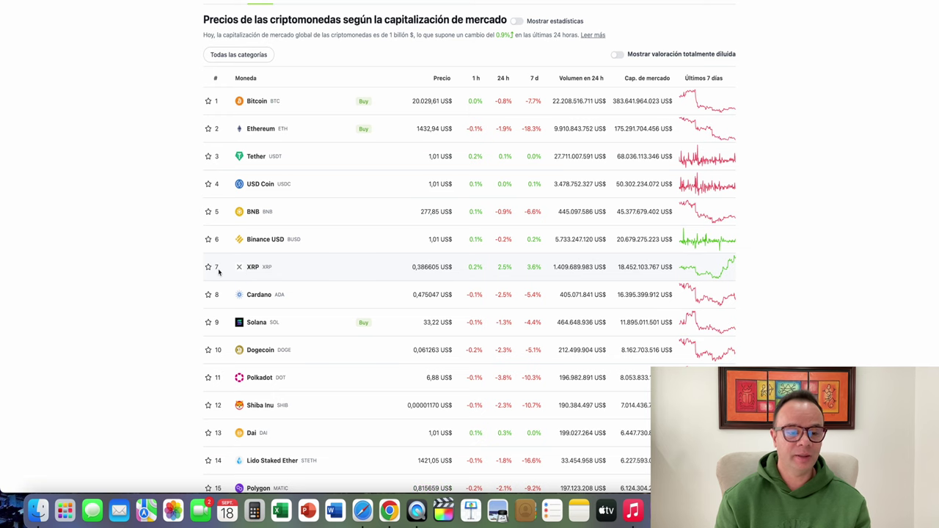
scroll(218, 270, down, 1)
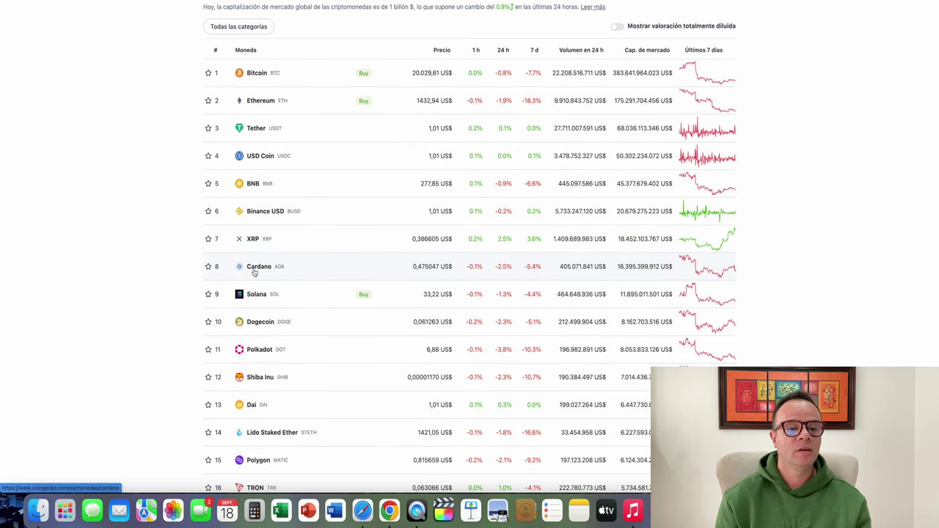
scroll(249, 297, down, 1)
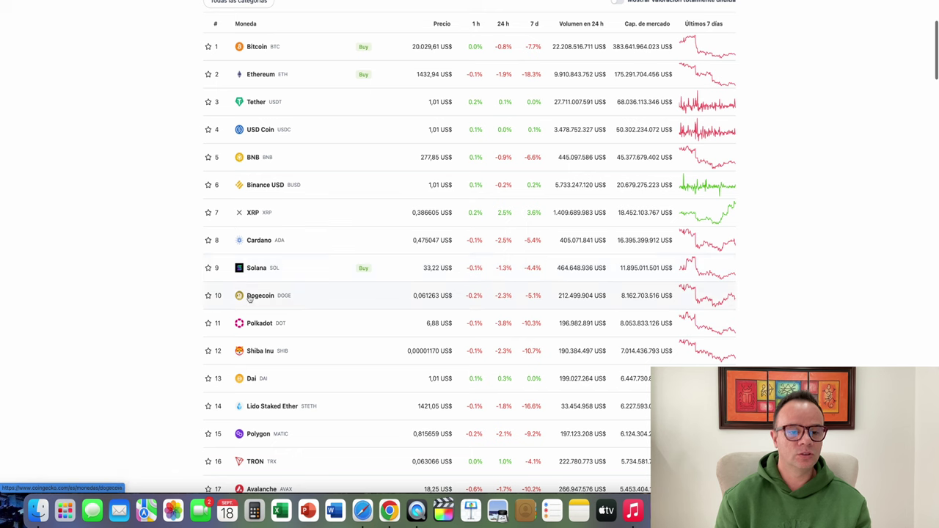
scroll(249, 299, down, 3)
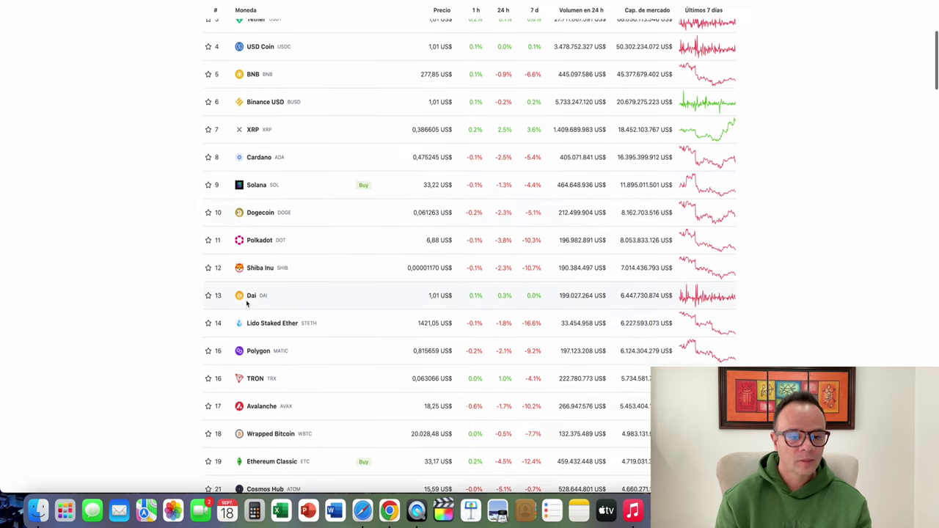
scroll(249, 302, down, 1)
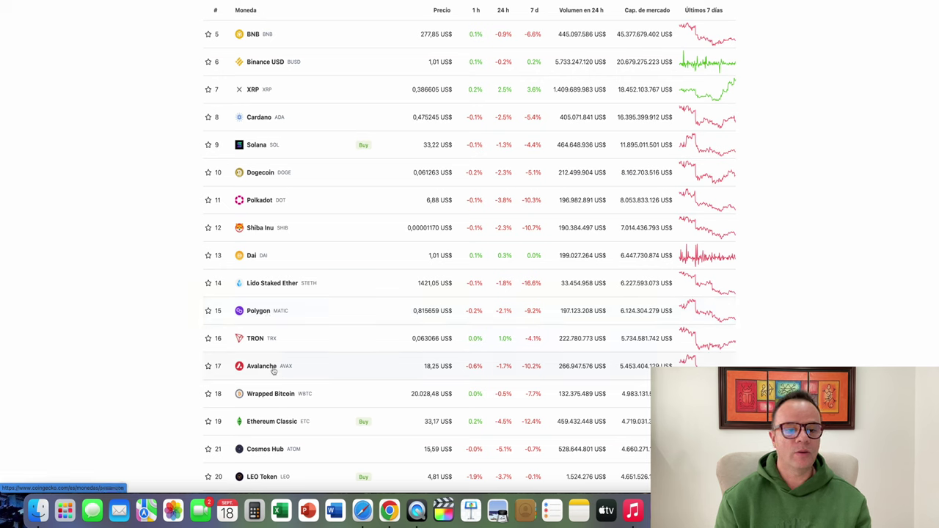
scroll(273, 370, down, 1)
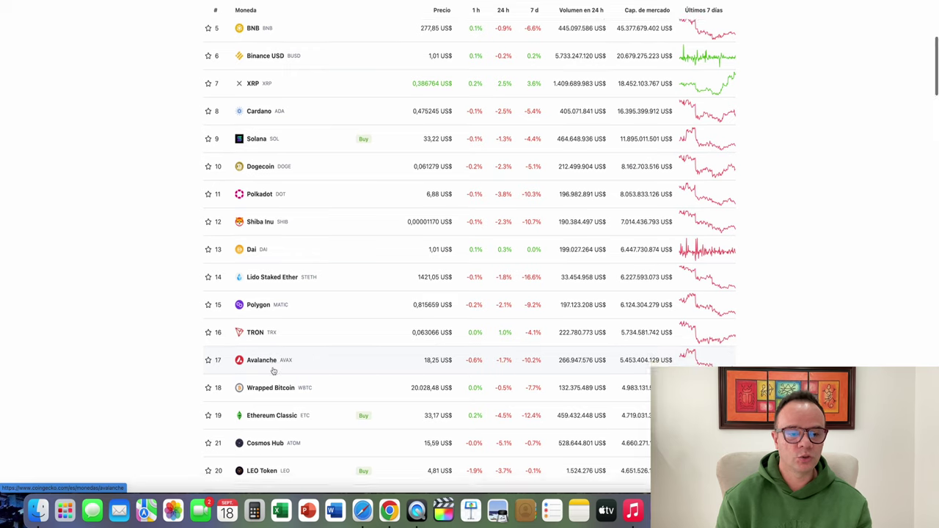
scroll(273, 370, down, 1)
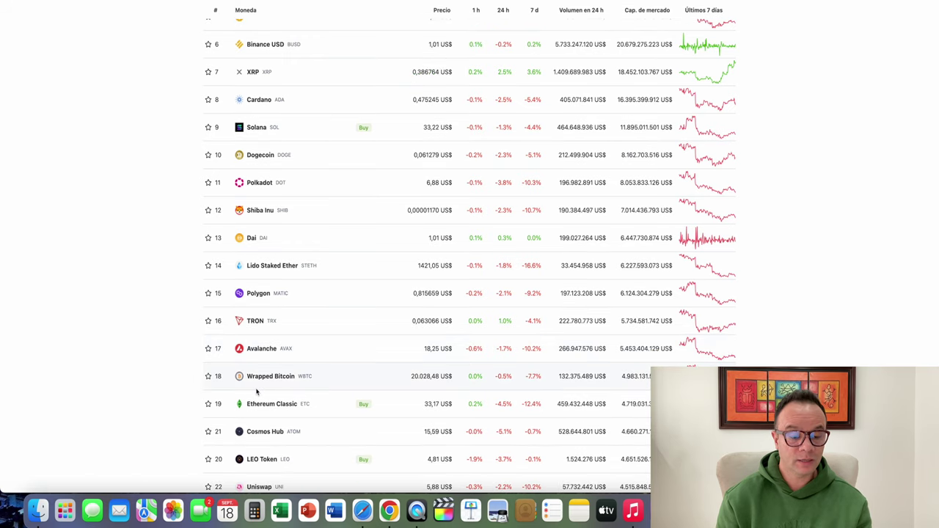
scroll(256, 392, up, 5)
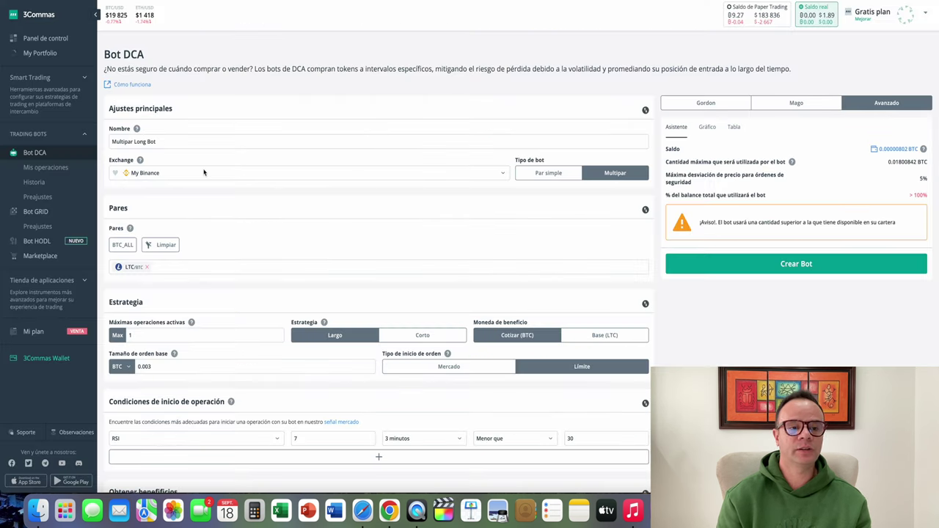
In the 3Commas bot setup, replace the LTC/BTC pair with ADA/USDT.
click(176, 269)
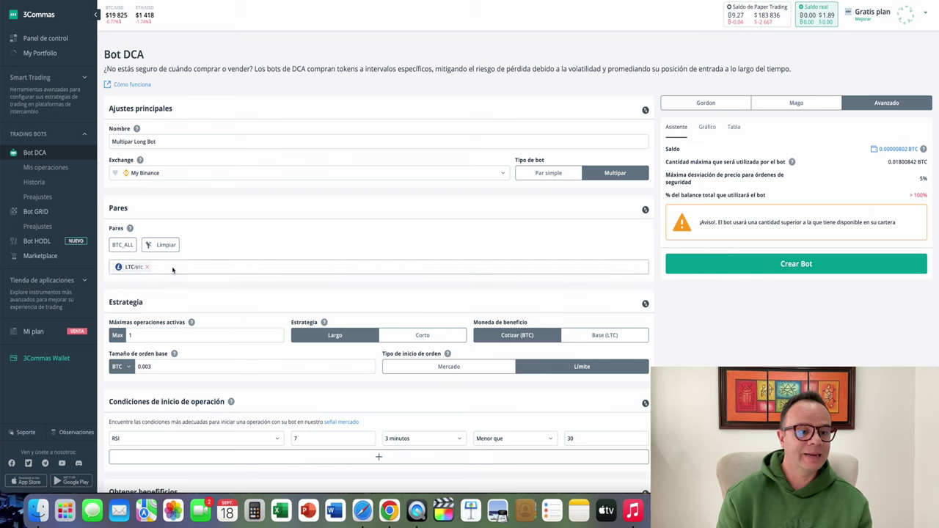
click(148, 268)
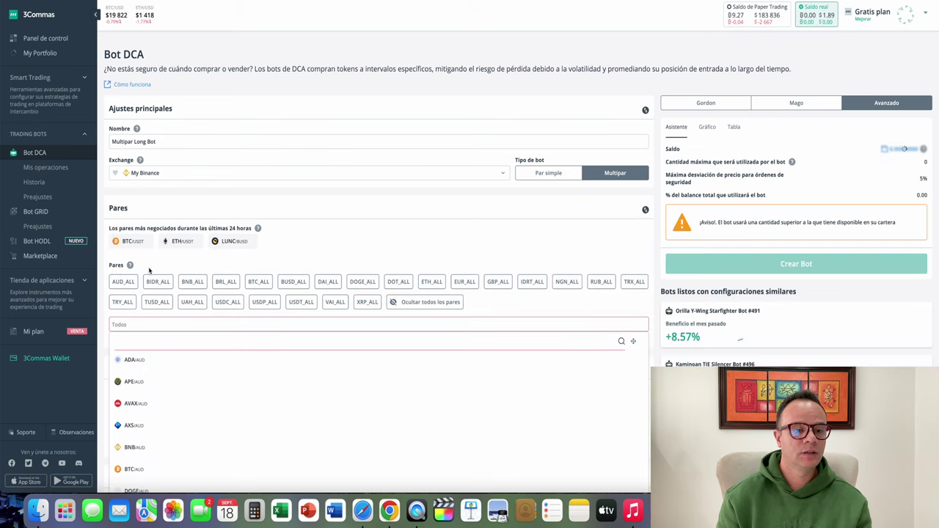
click(143, 328)
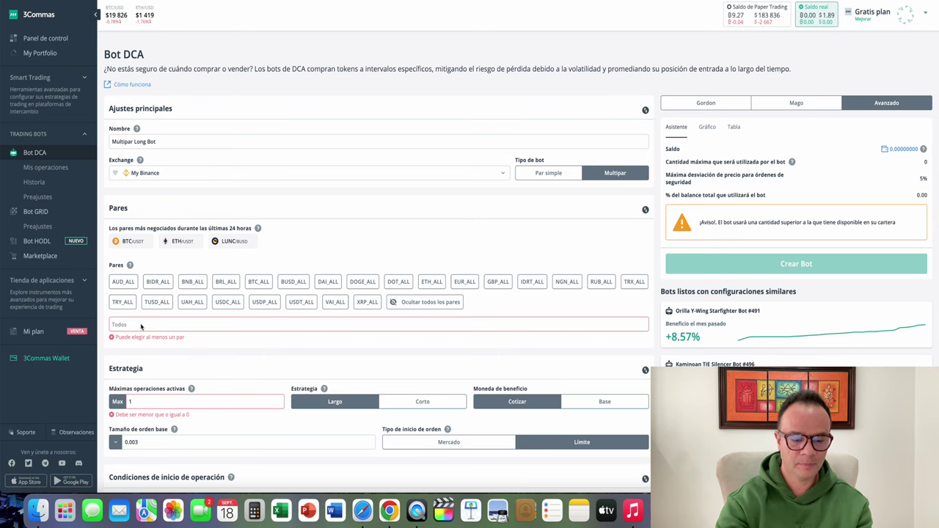
click(141, 326)
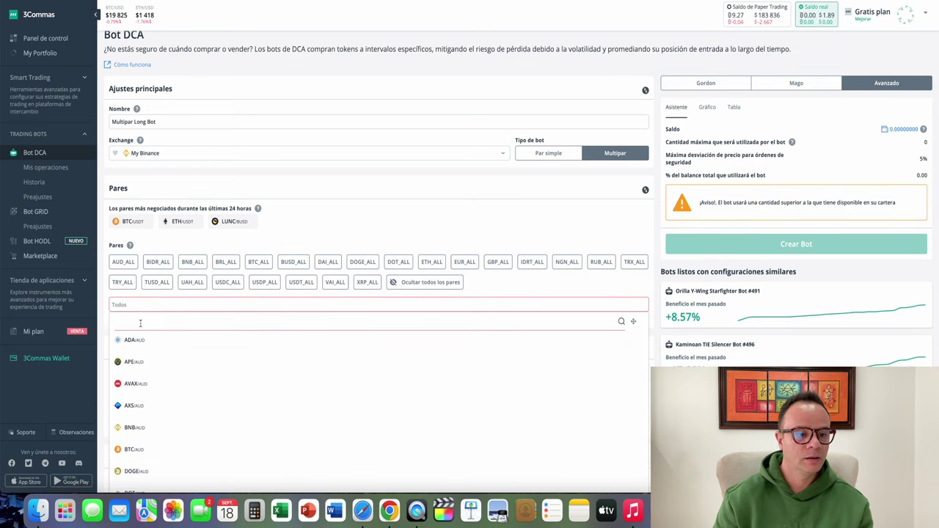
text(adausdt)
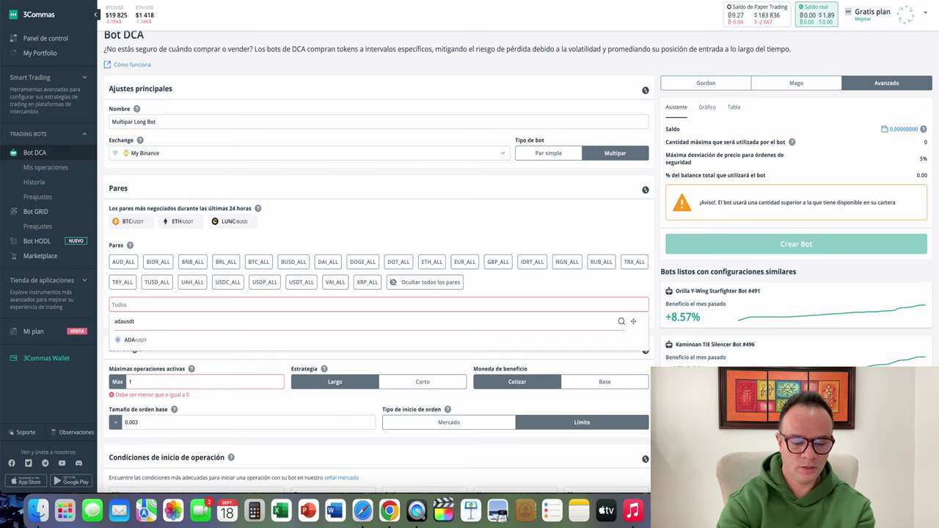
click(133, 339)
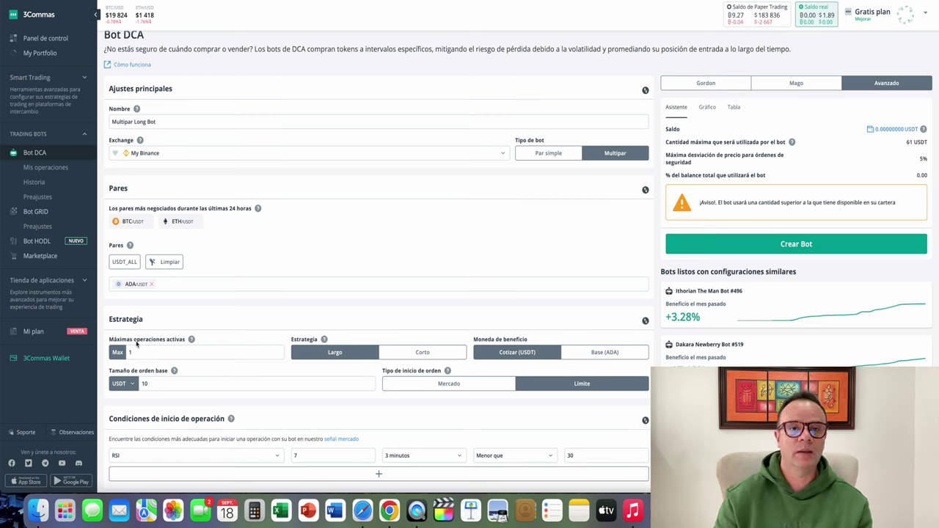
Add the TRX/USDT and BNB/USDT pairs to the bot.
click(165, 286)
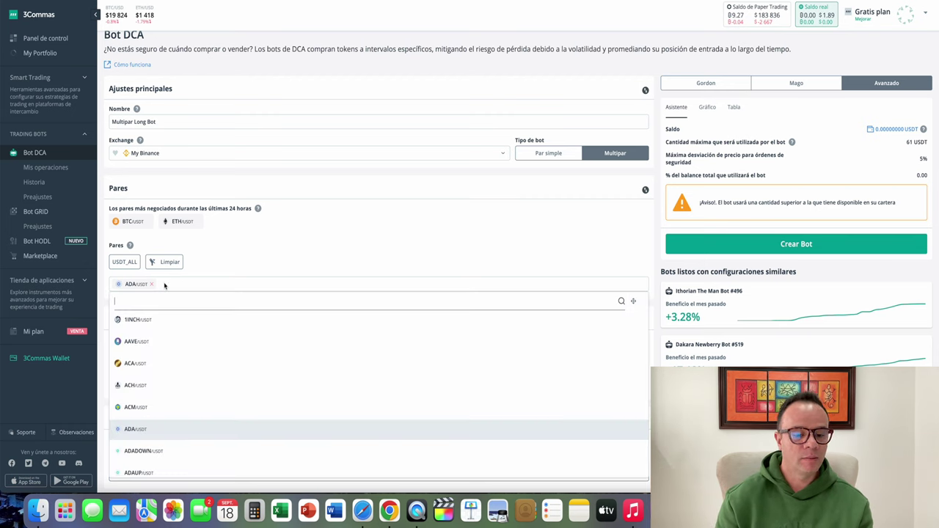
text(trx)
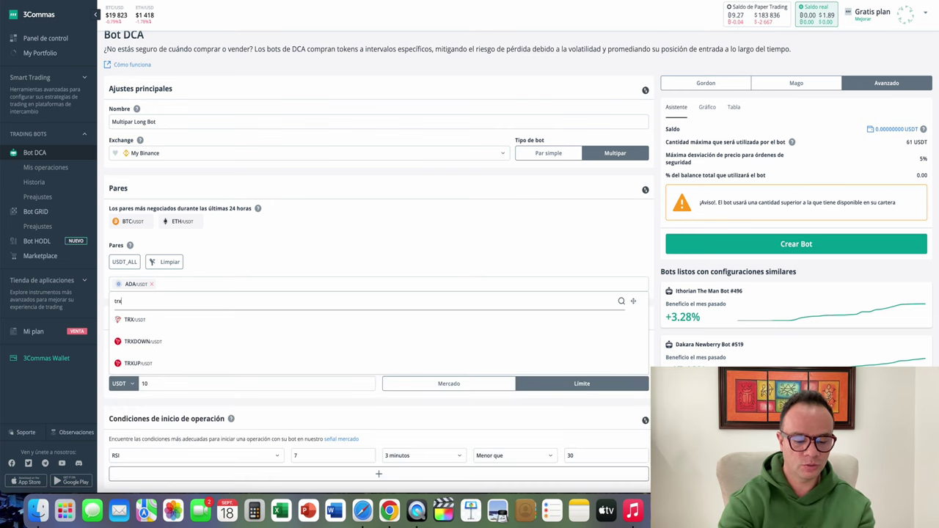
click(150, 319)
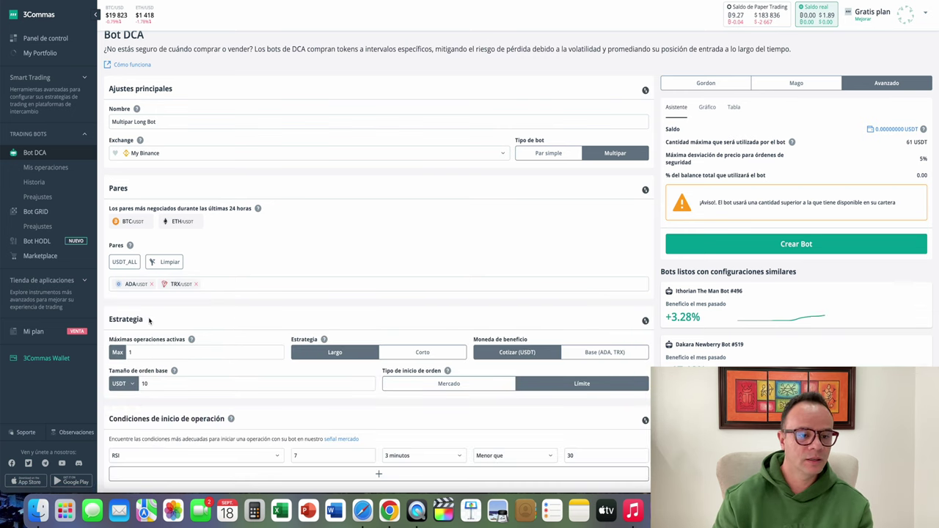
click(214, 291)
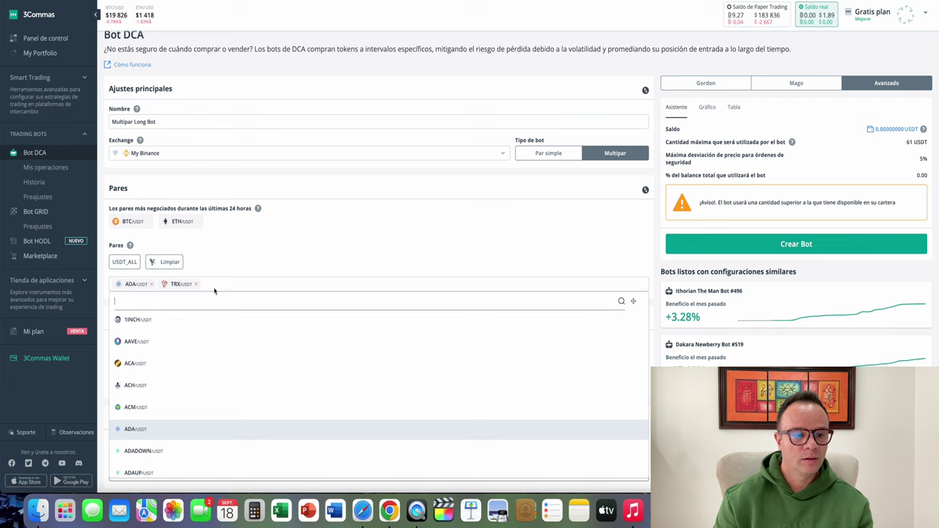
text(bnb)
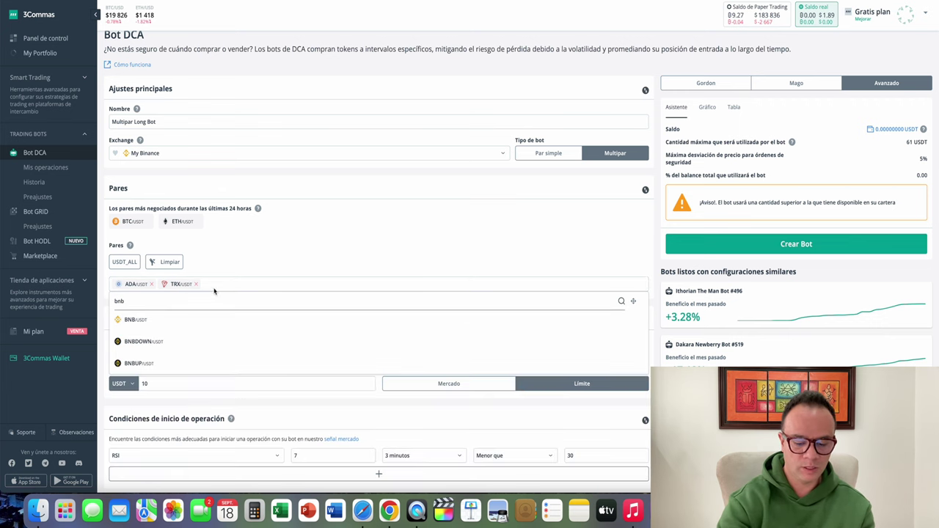
click(135, 319)
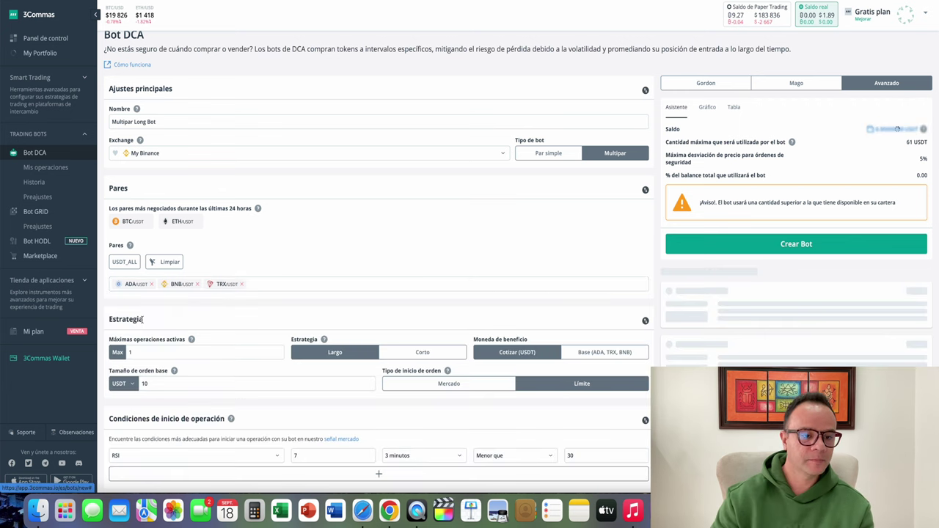
Add DOGE/USDT and AVAX/USDT to the bot's trading pairs.
click(258, 284)
text(doge)
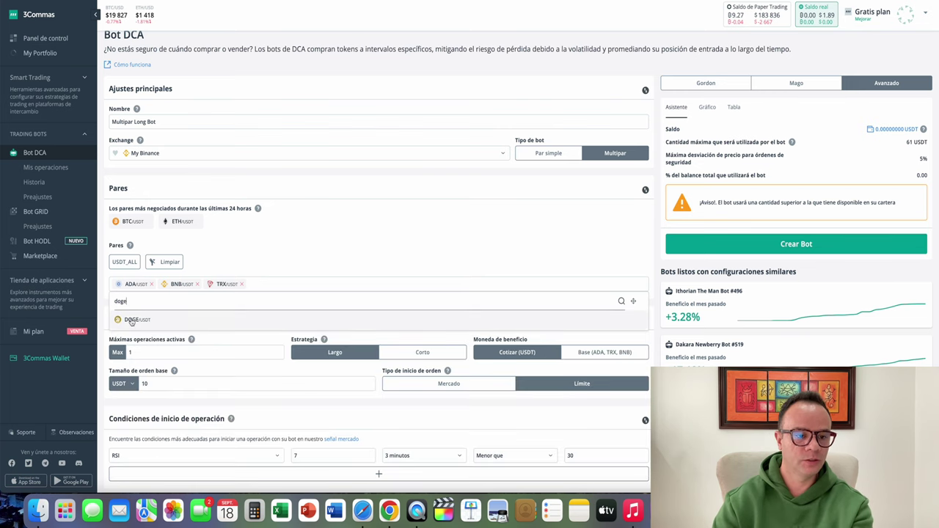
click(191, 319)
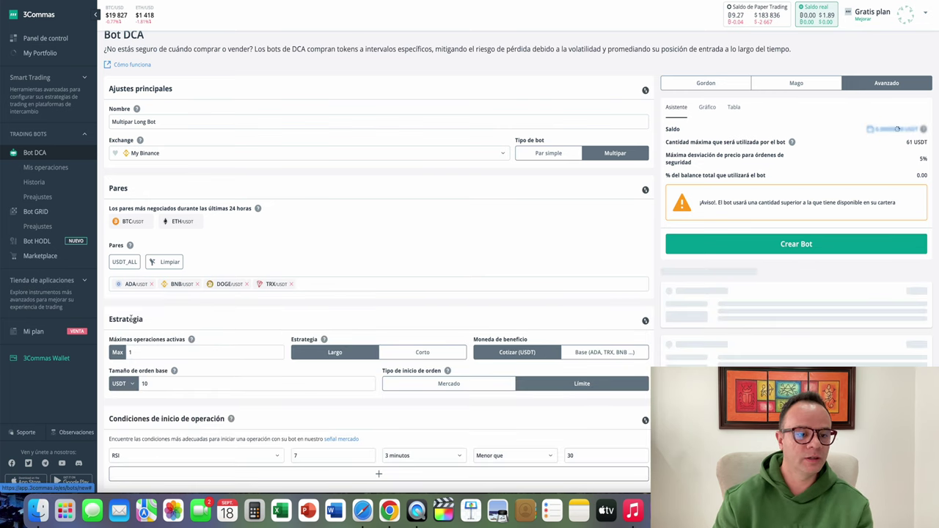
click(309, 285)
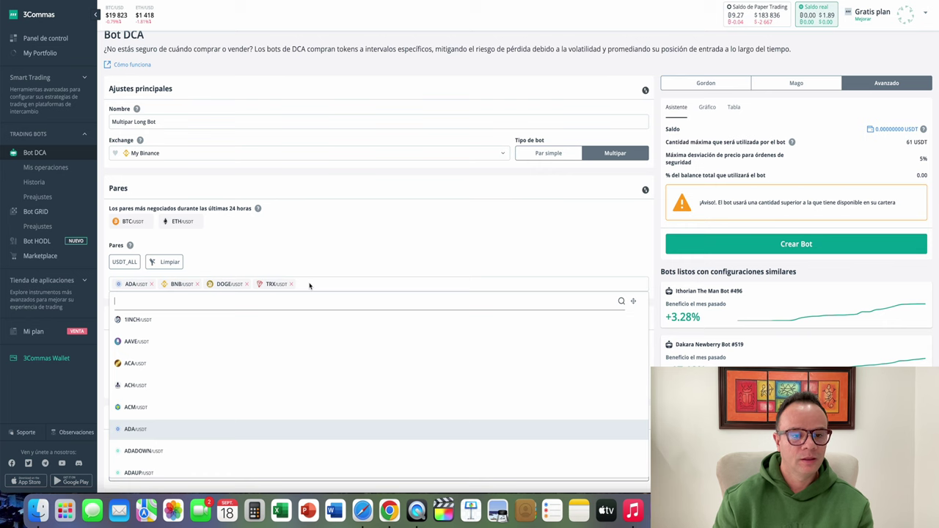
text(avax)
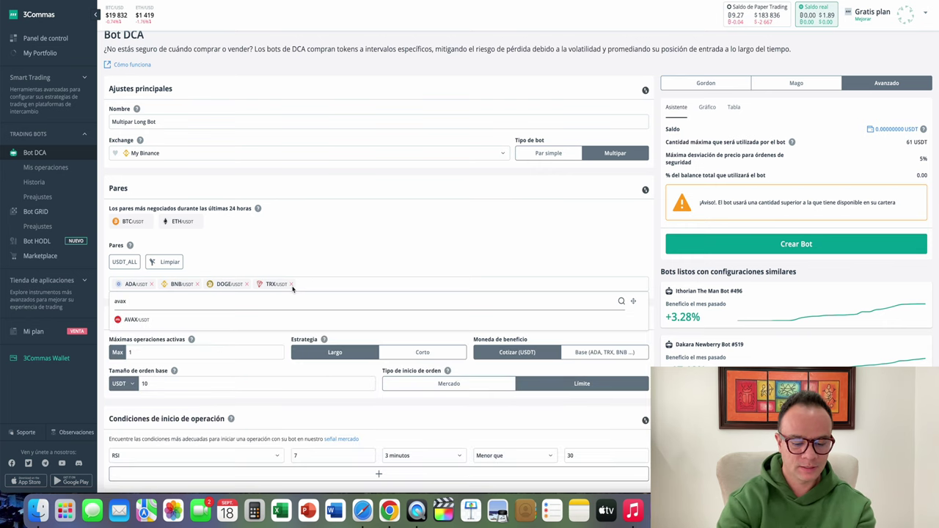
click(173, 319)
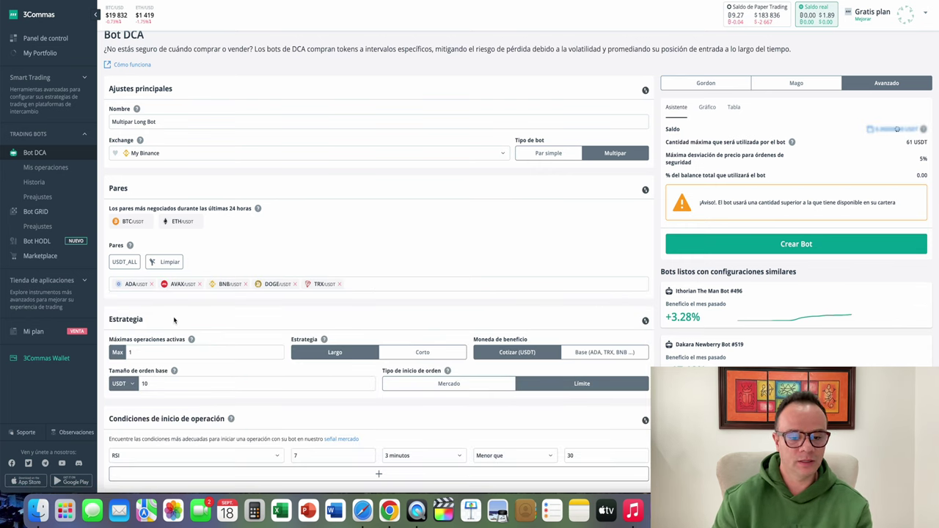
Include XRP/USDT and MATIC/USDT among the bot's trading pairs.
click(365, 288)
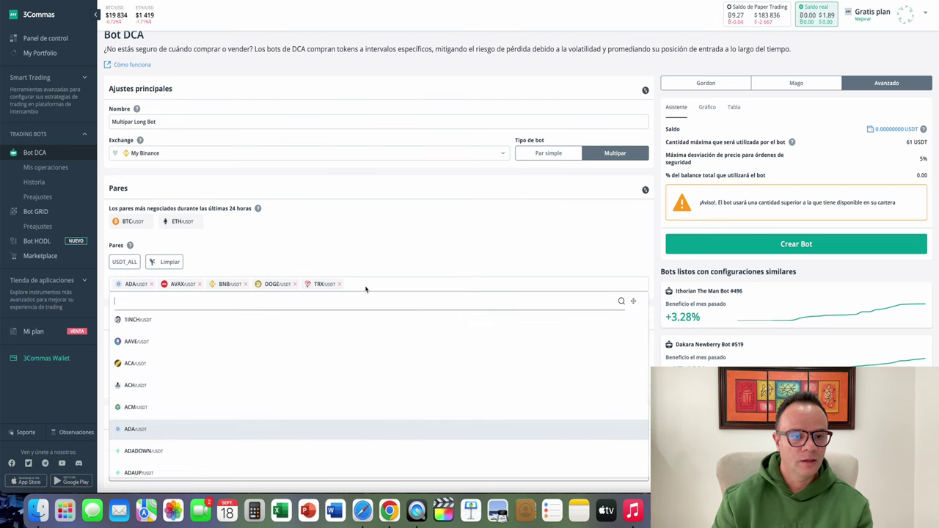
text(xrp)
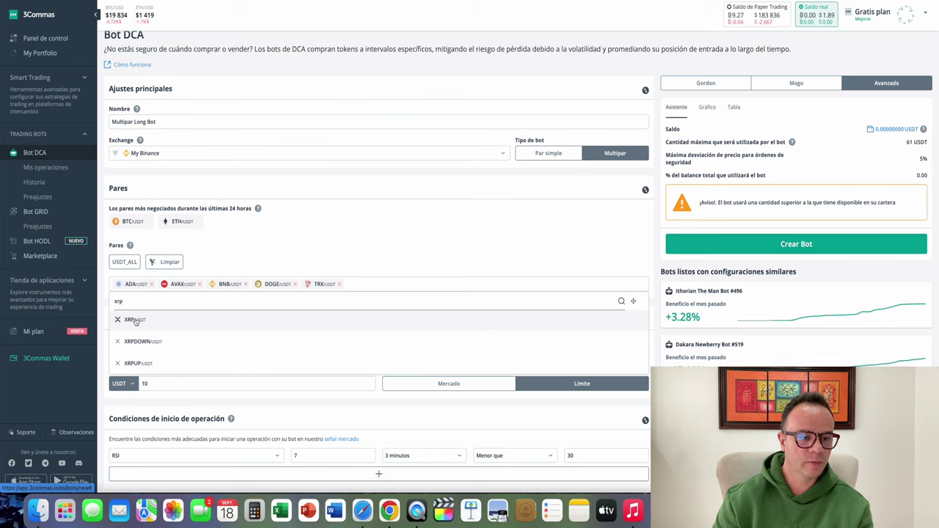
click(166, 327)
click(415, 288)
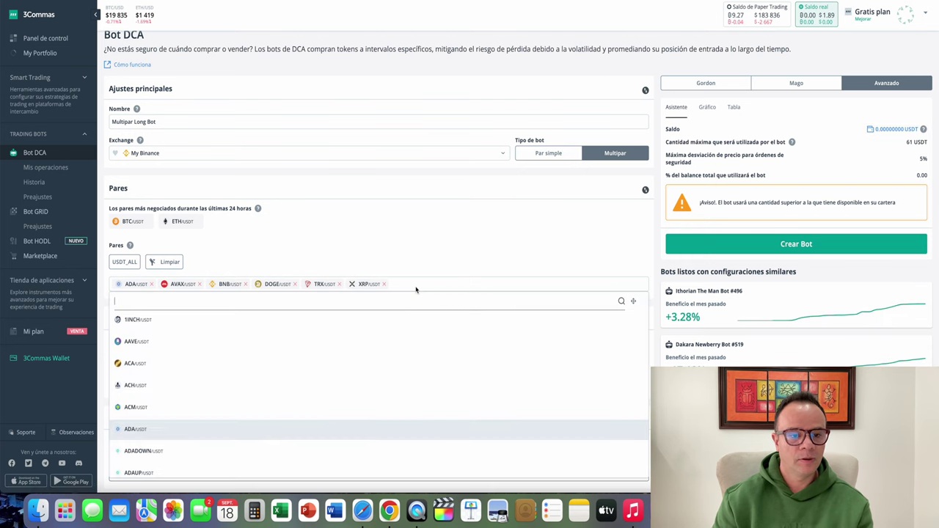
text(mati)
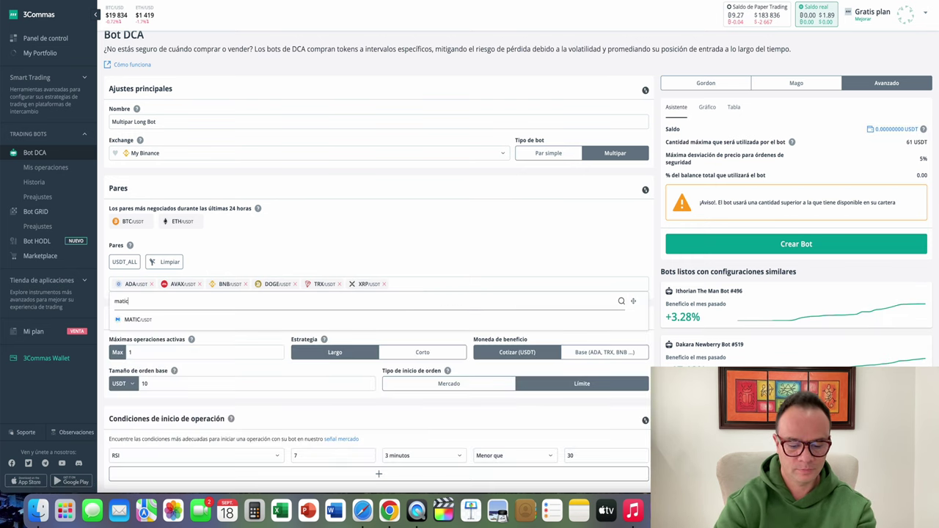
text(c)
click(146, 321)
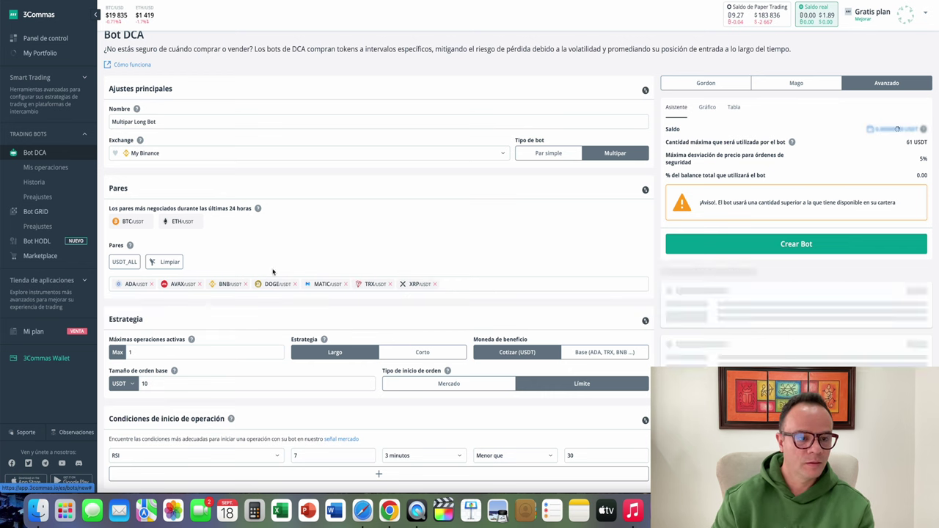
Find the Solana pair and add SOL/USDT to the bot's pair list.
click(465, 287)
text(sola)
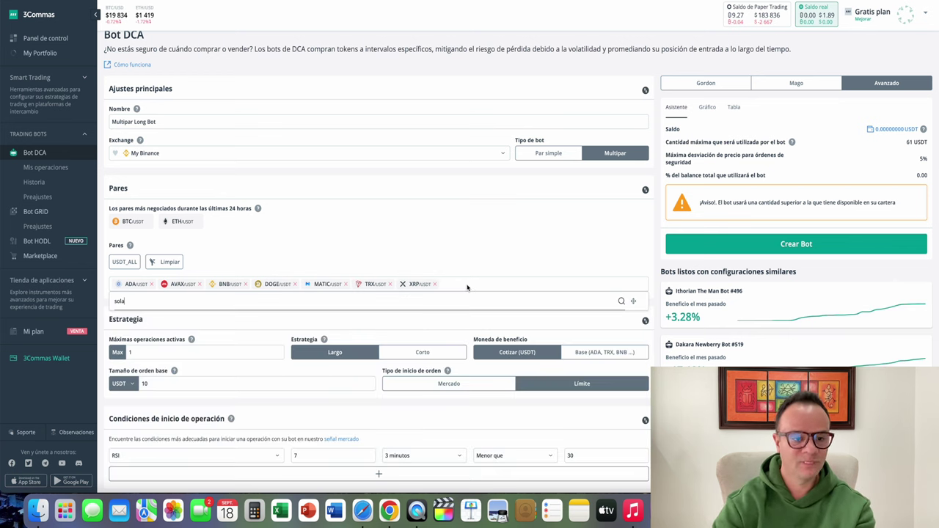
key(BackSpace)
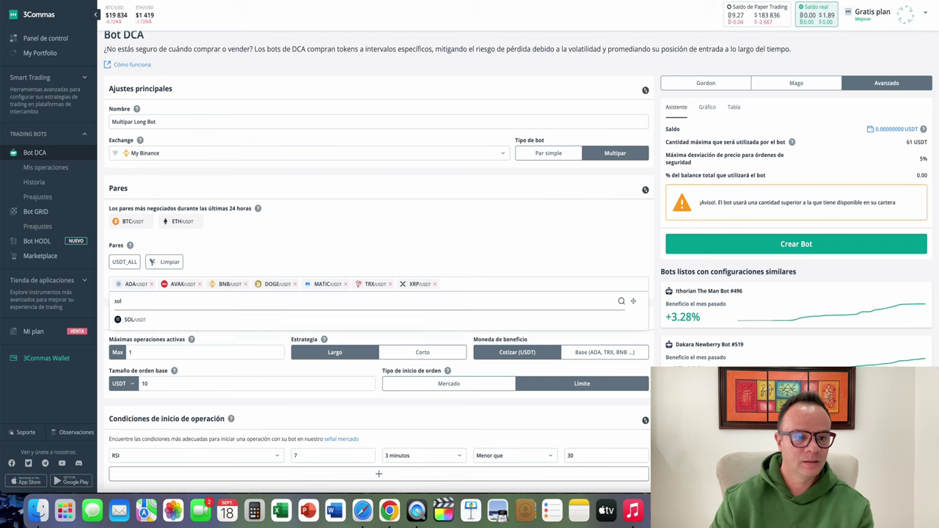
click(298, 320)
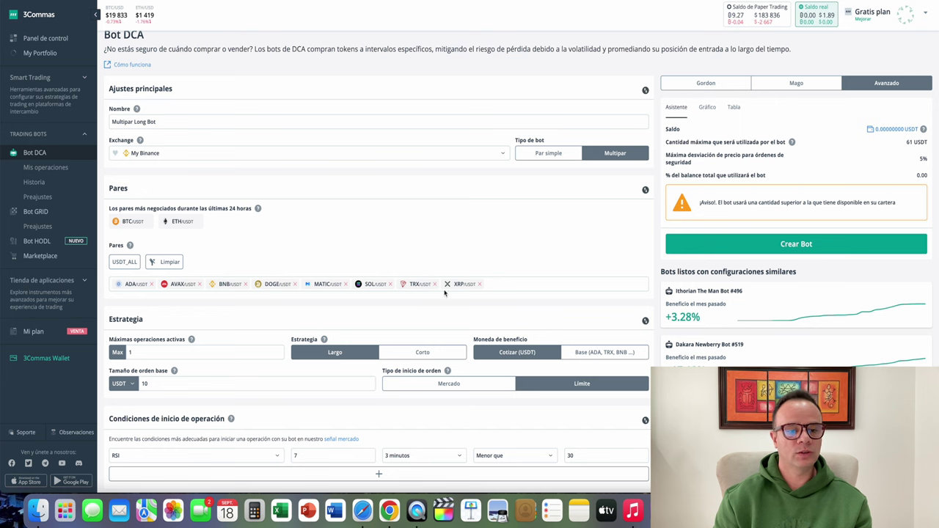
Set the bot's maximum active operations to 8, keeping the base order size at 10 USDT.
scroll(498, 233, down, 2)
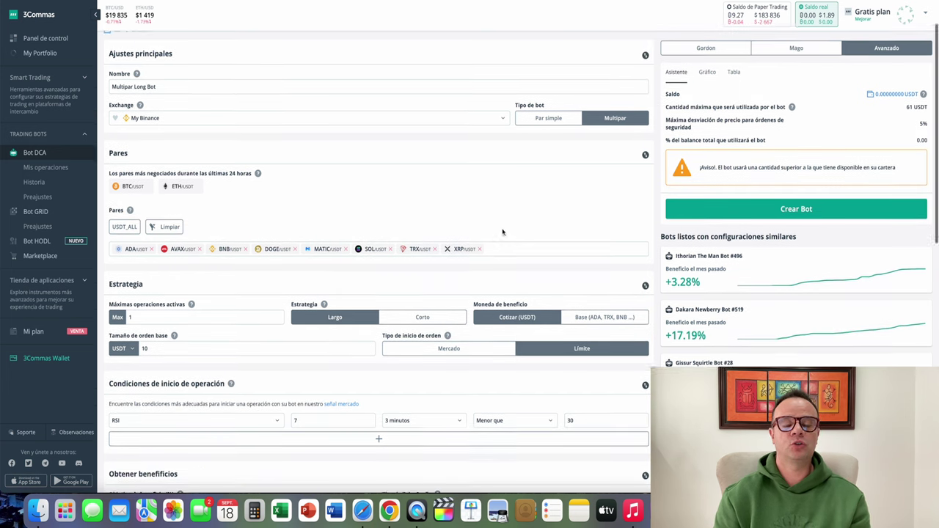
scroll(503, 231, down, 2)
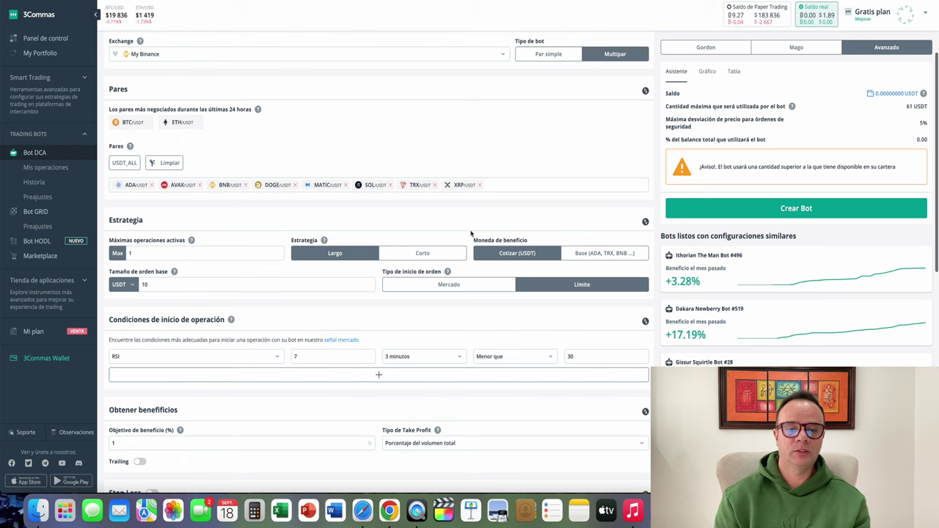
scroll(239, 251, down, 1)
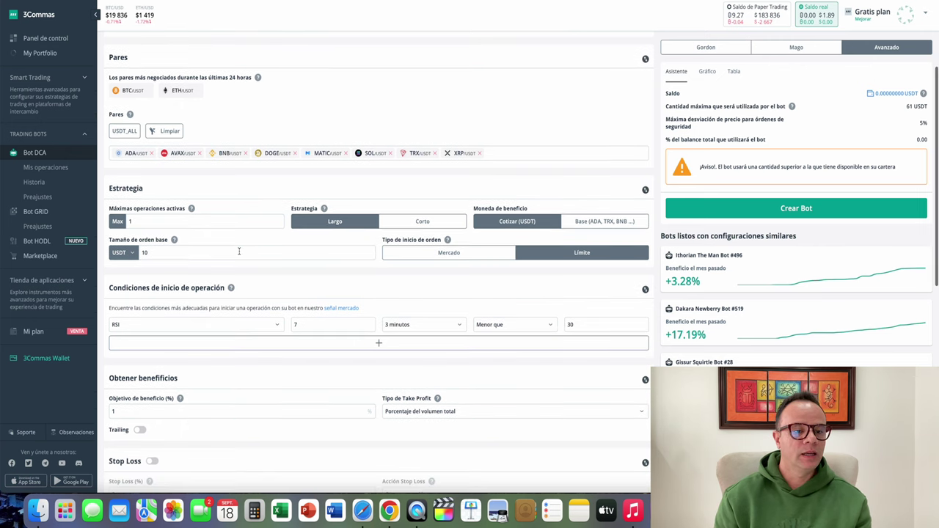
click(136, 221)
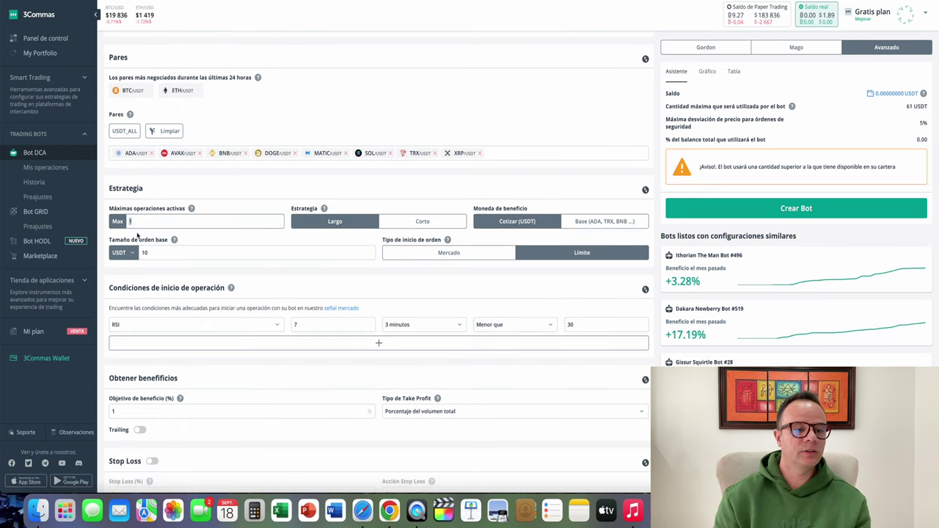
text(8)
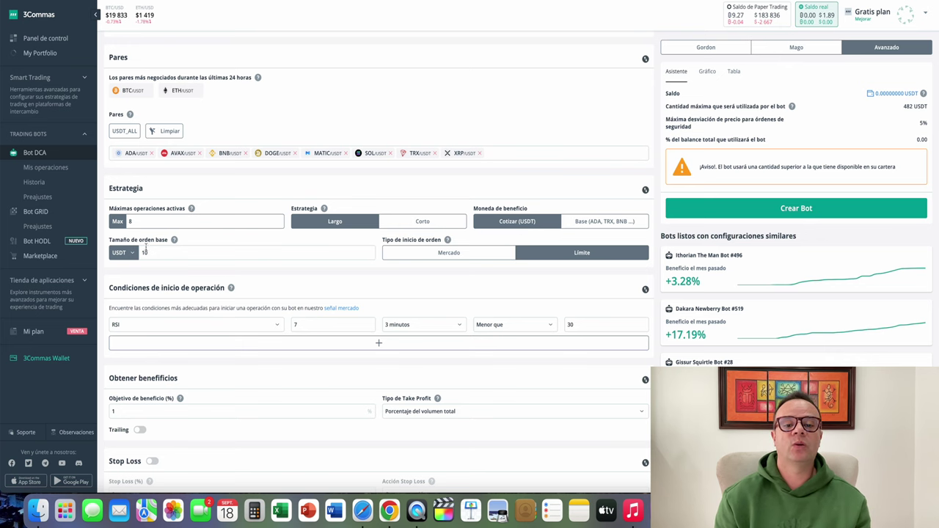
click(150, 252)
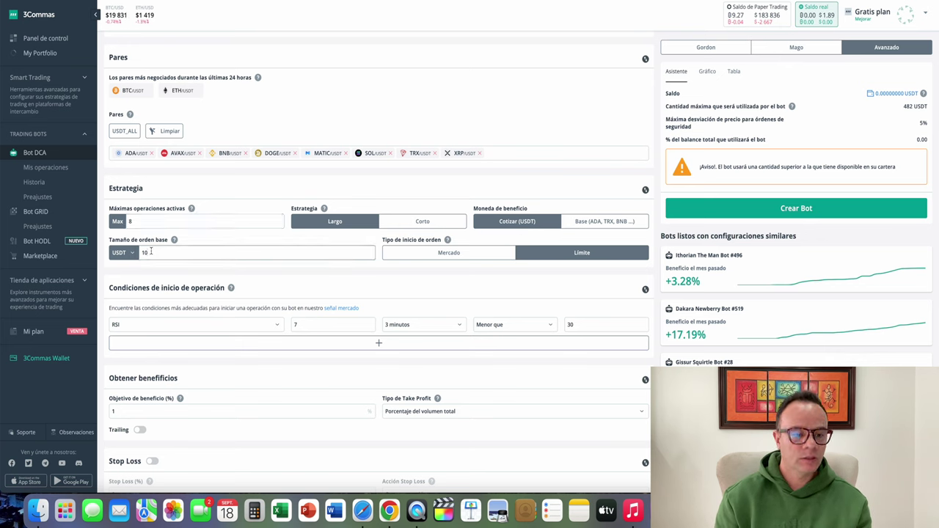
click(268, 274)
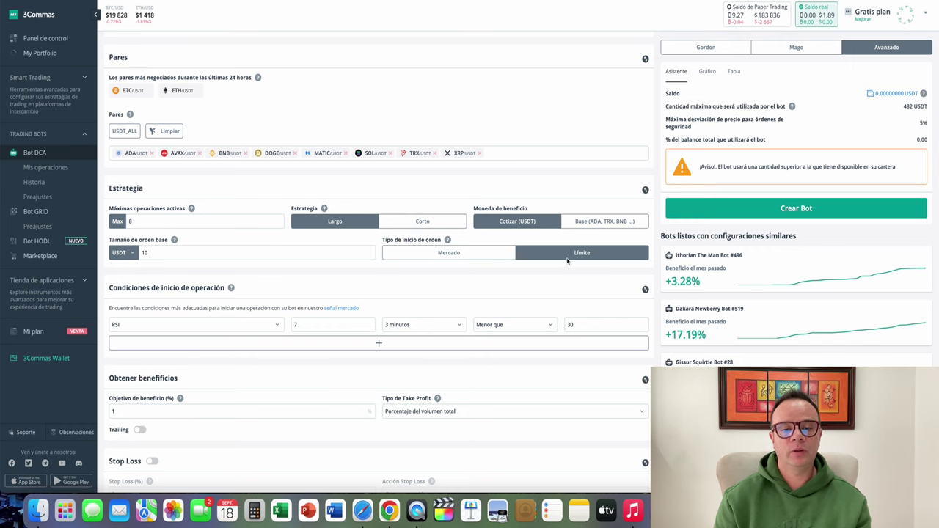
Configure the first start condition as RSI 7 on the 3-minute timeframe, less than (Menor que) 70.
scroll(523, 278, down, 3)
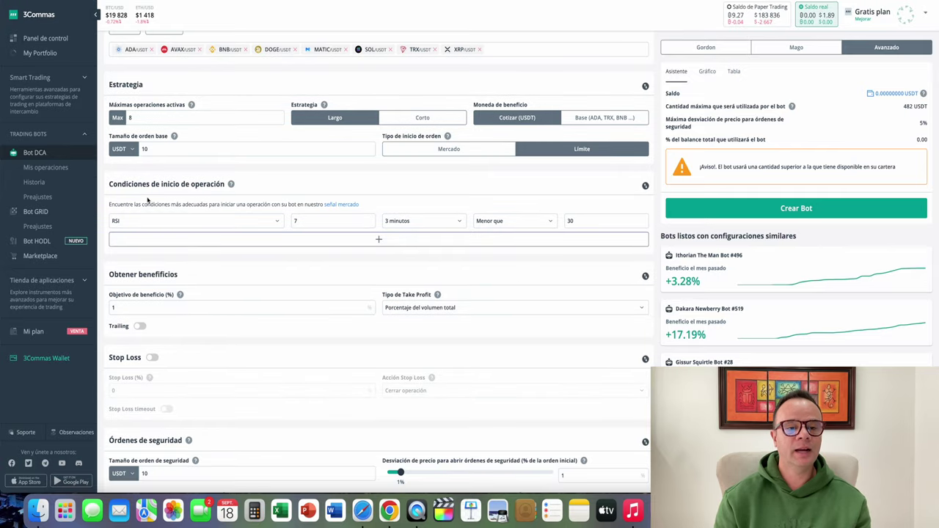
click(276, 222)
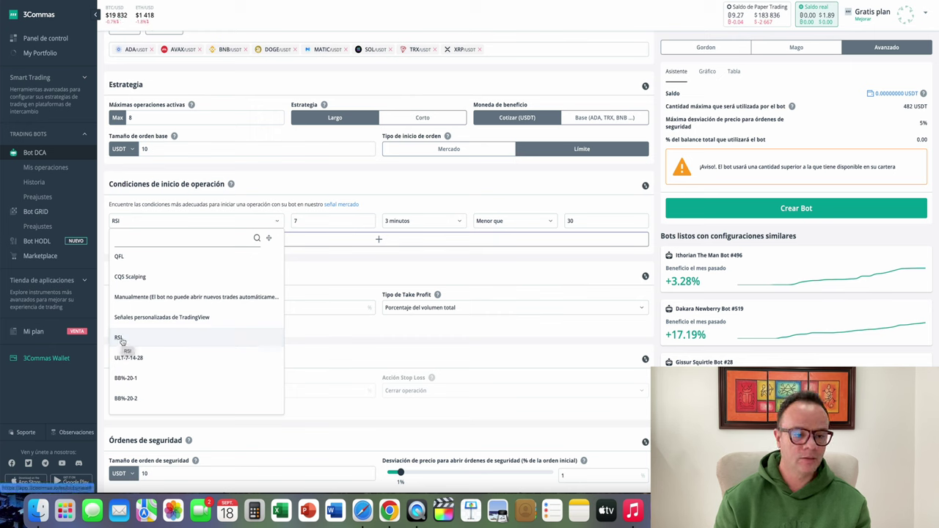
click(122, 339)
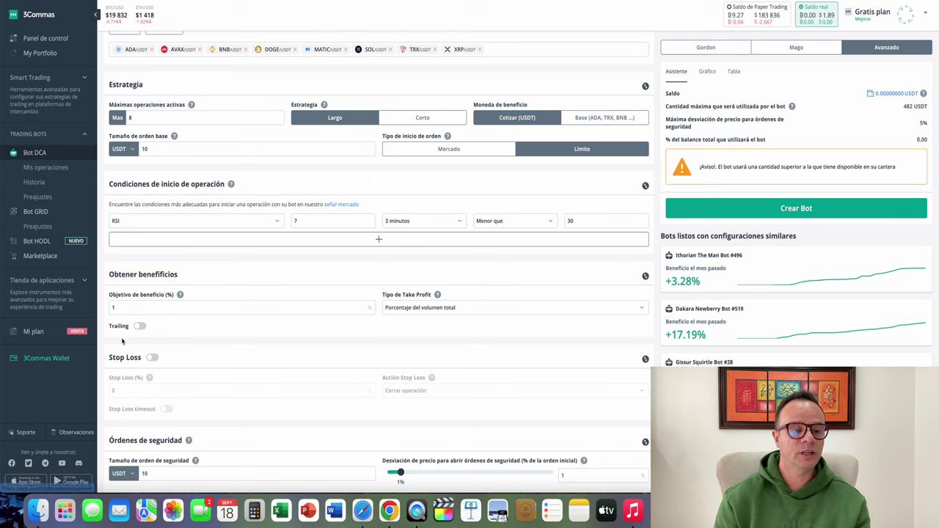
click(304, 221)
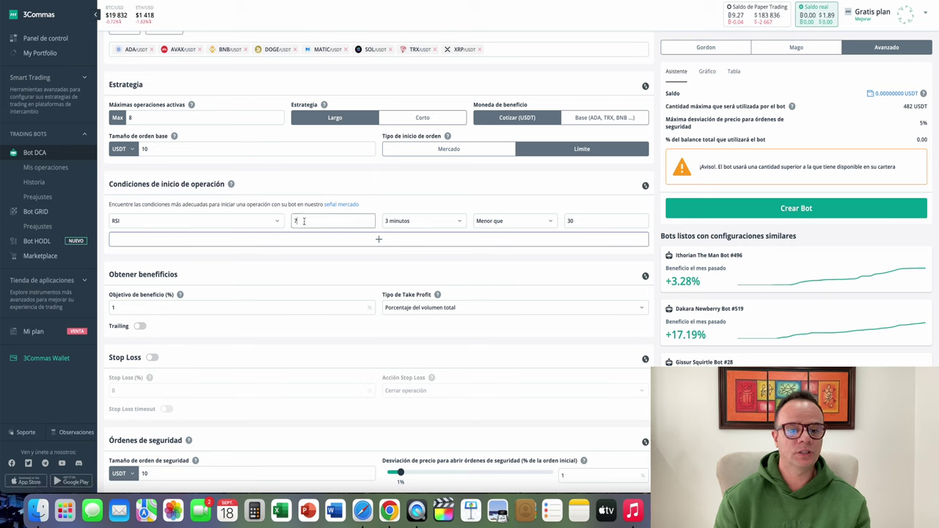
click(451, 226)
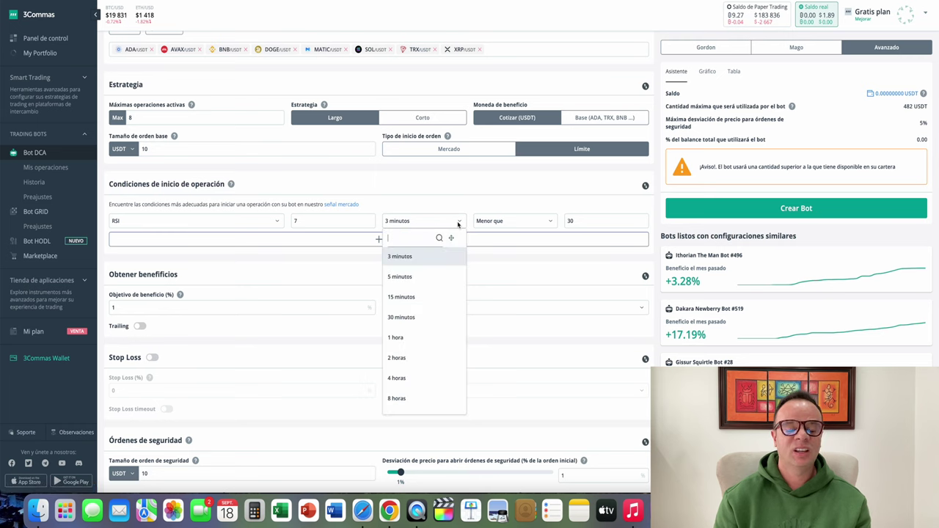
click(401, 257)
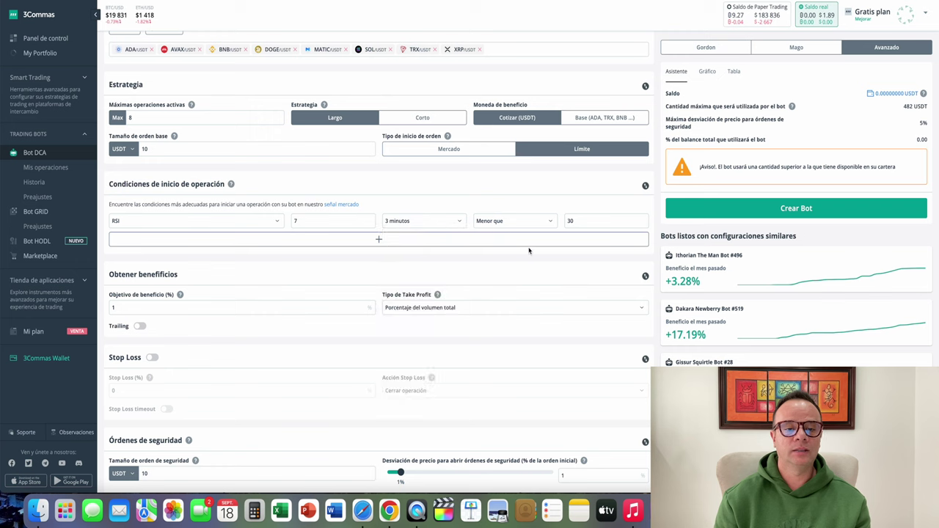
click(552, 223)
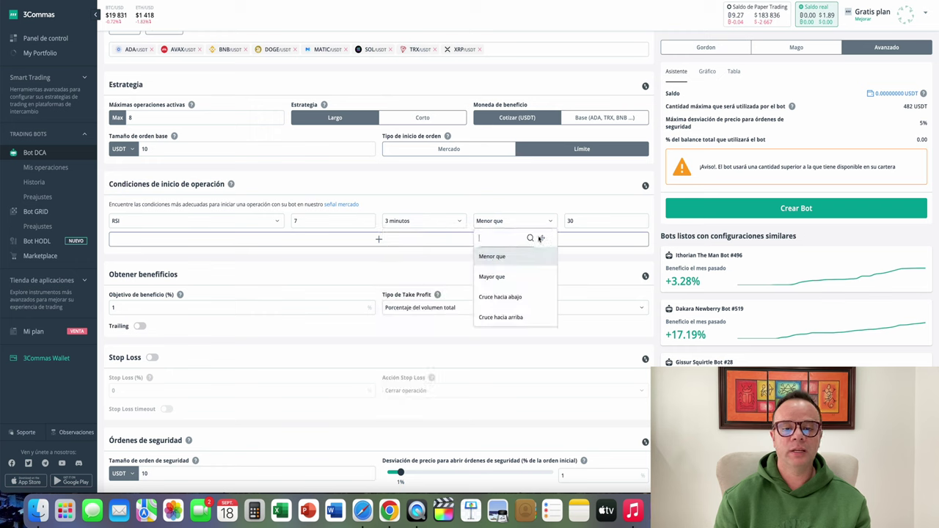
click(514, 256)
click(581, 220)
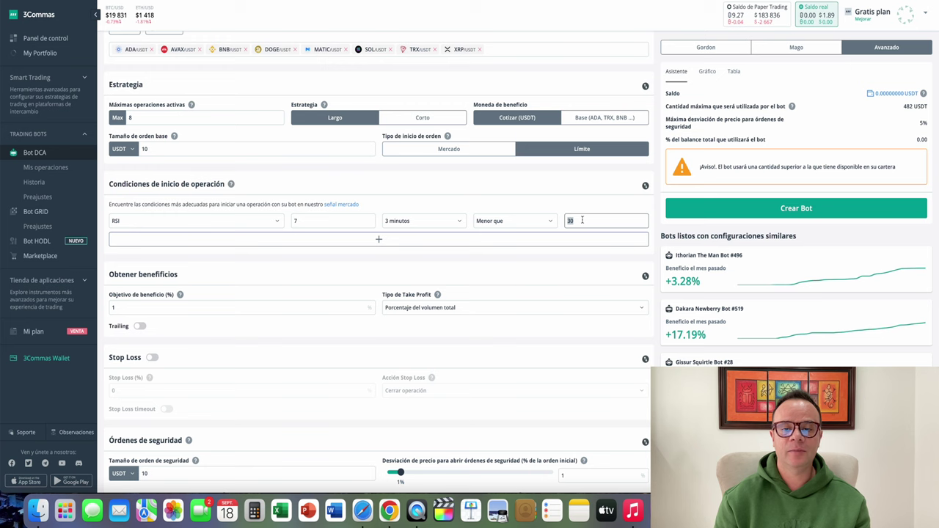
text(7)
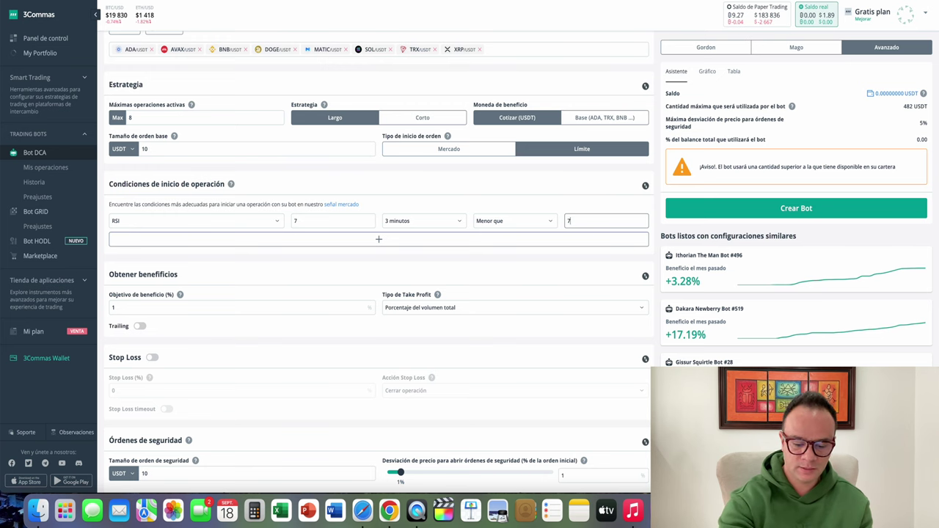
text(0)
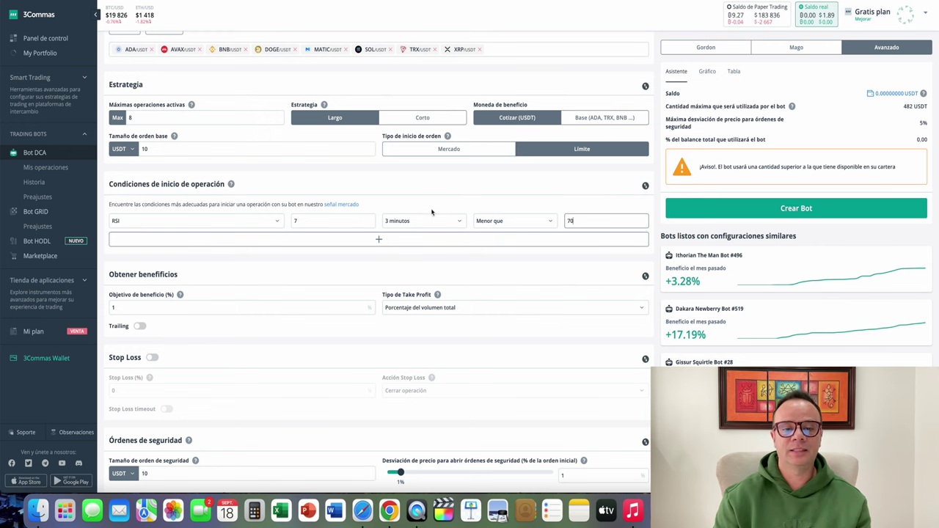
Add a second start condition with RSI 7 on the 1-hour timeframe, less than (Menor que) 65.
click(378, 240)
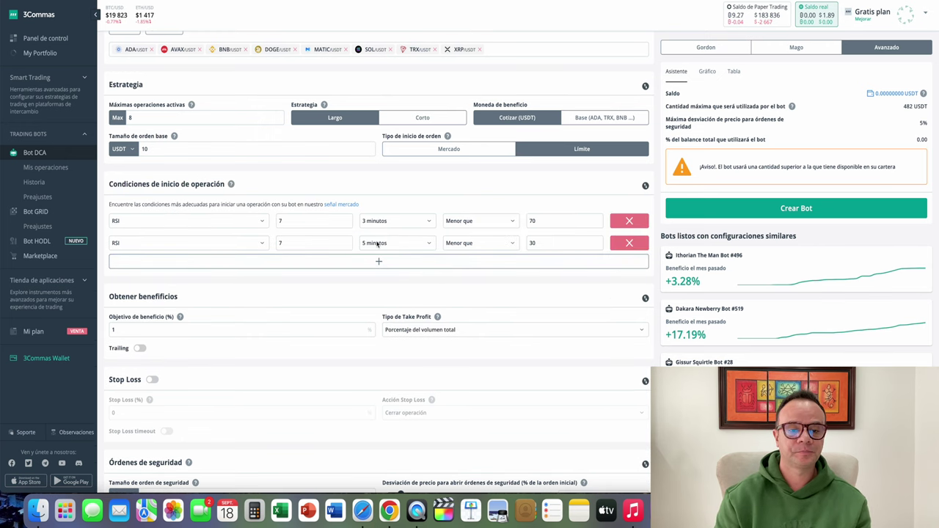
click(260, 243)
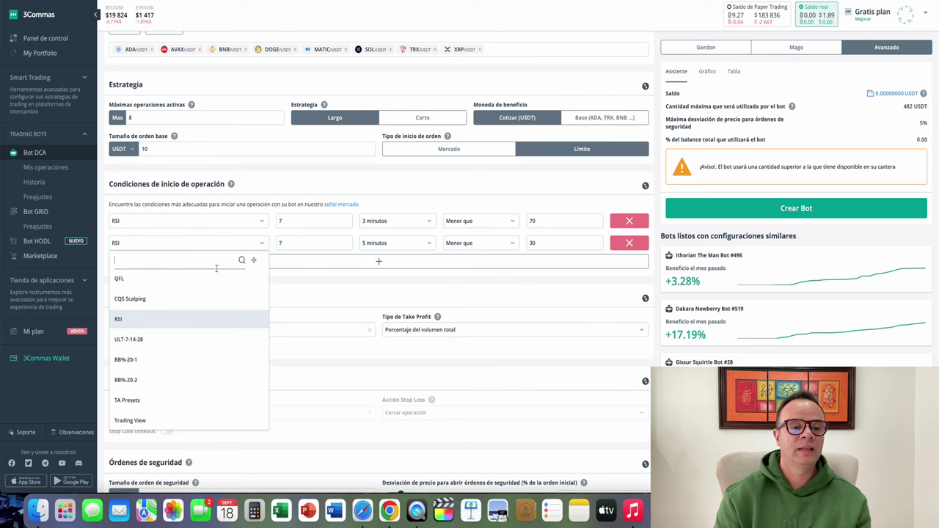
click(131, 319)
click(311, 242)
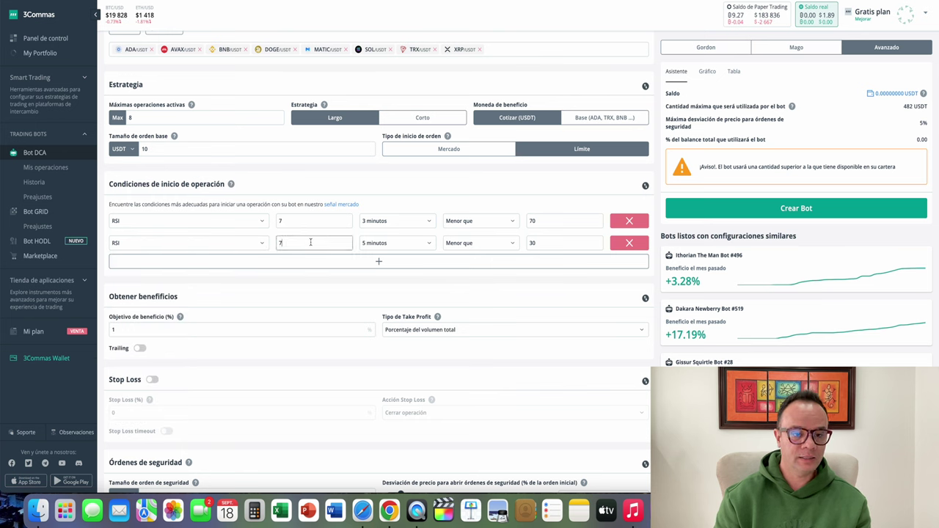
click(426, 245)
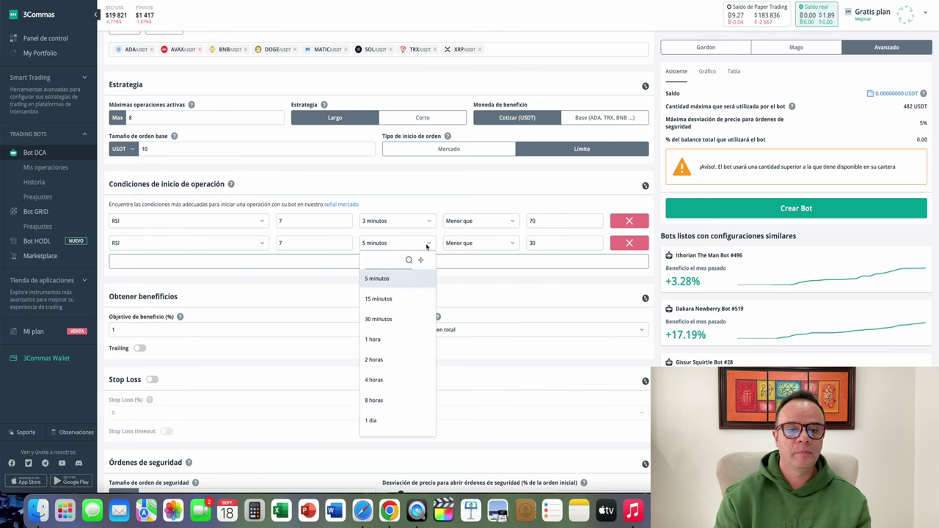
click(374, 339)
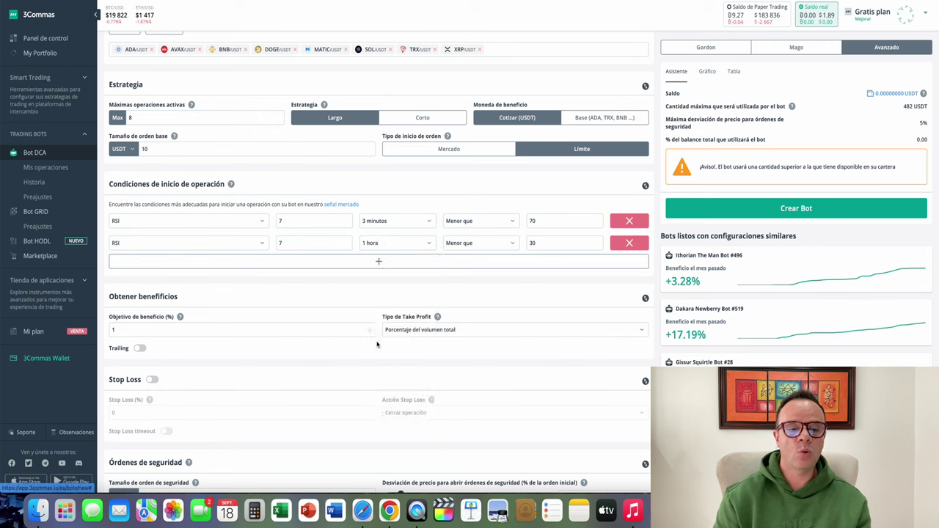
click(516, 249)
click(473, 280)
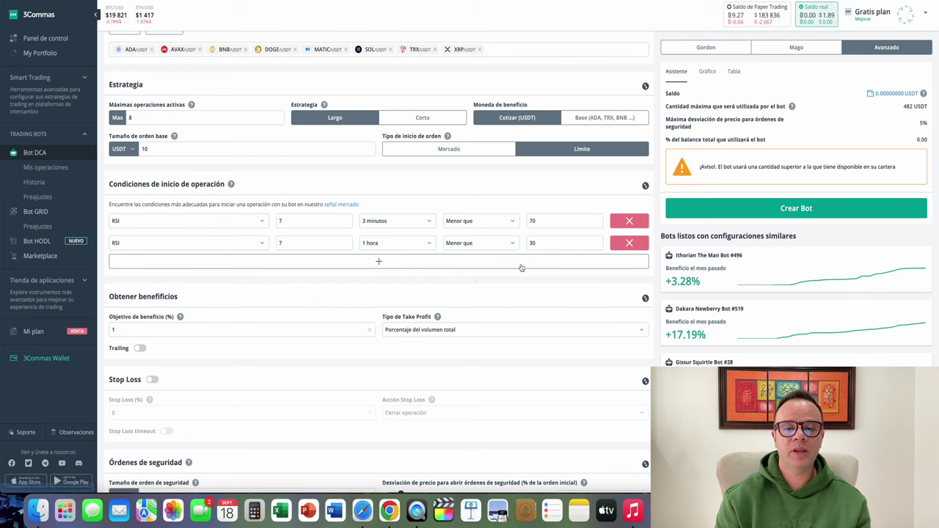
double_click(543, 244)
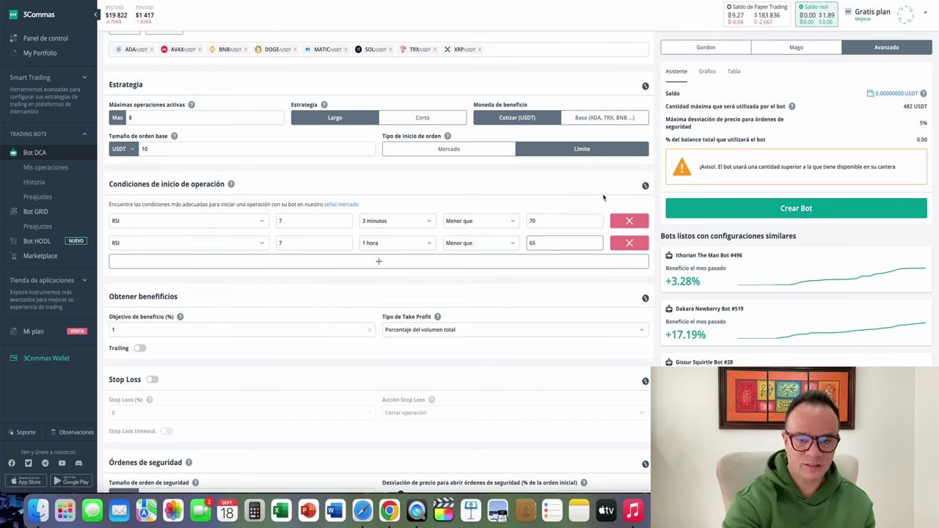
click(498, 182)
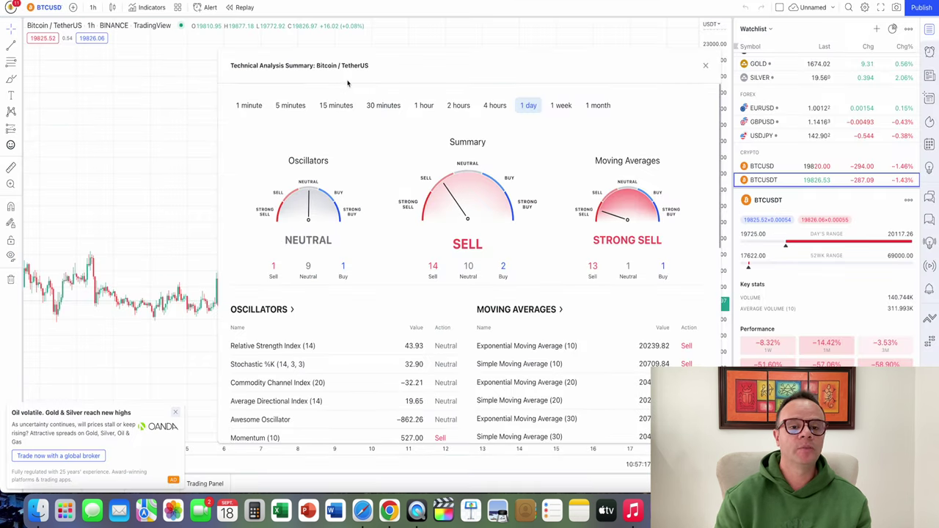
In TradingView, dismiss the Bitcoin technical analysis summary and load the Binance XRPUSDT chart.
click(704, 66)
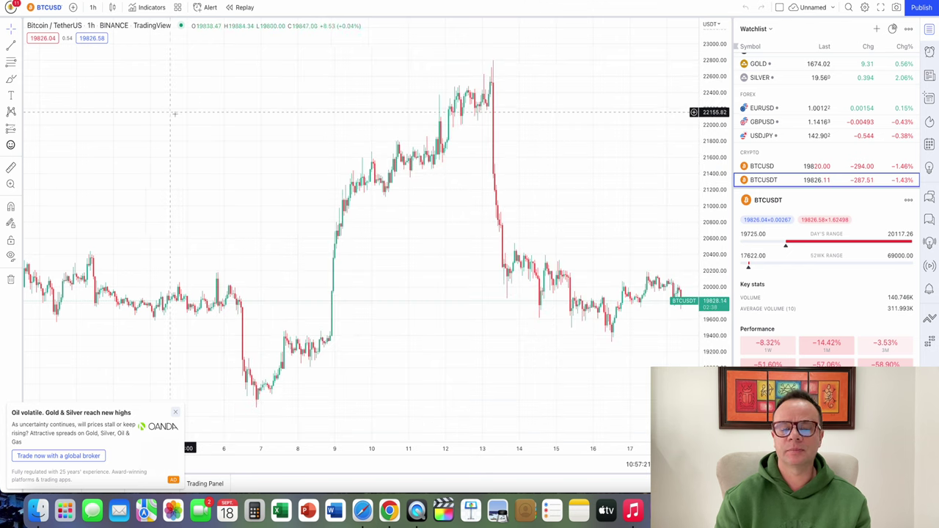
click(45, 9)
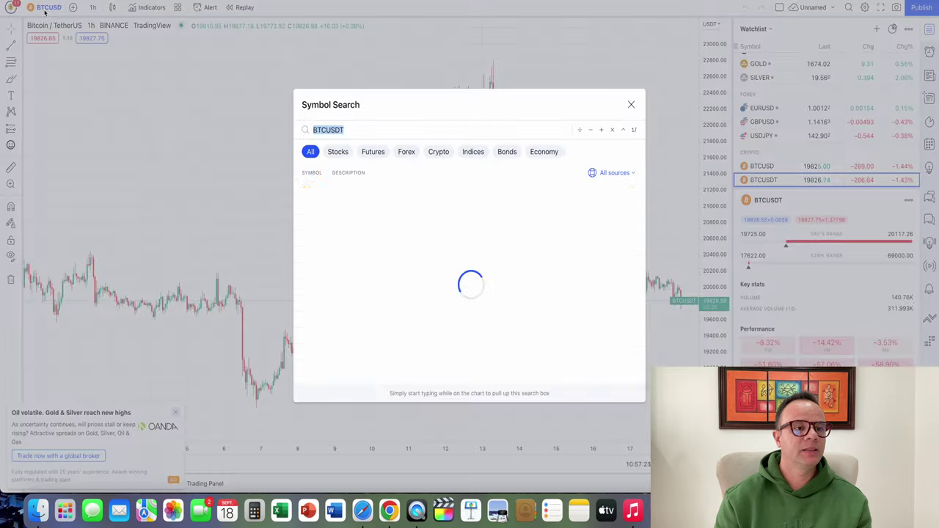
click(328, 129)
key(BackSpace)
key(BackSpace)
key(BackSpace)
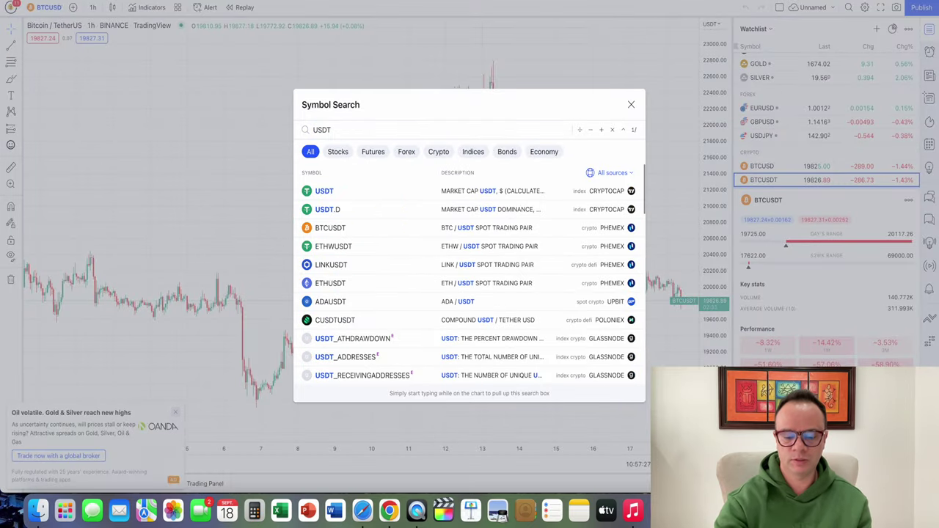
text(XRP)
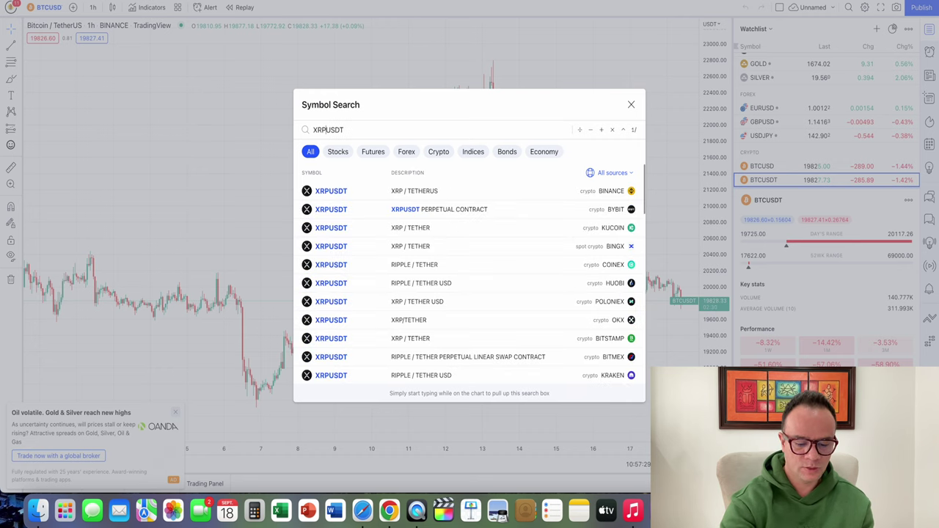
click(419, 195)
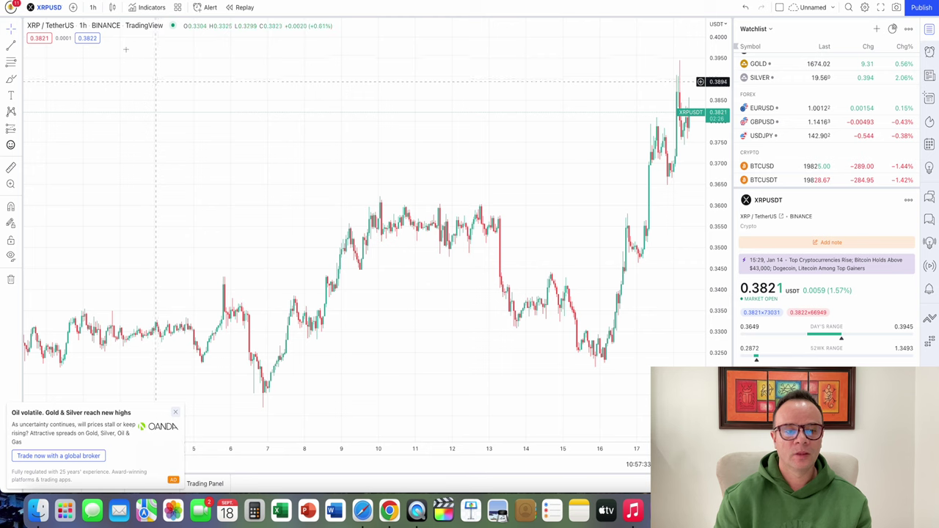
Switch the XRPUSDT chart to the 3-minute interval and add the Relative Strength Index indicator.
click(94, 8)
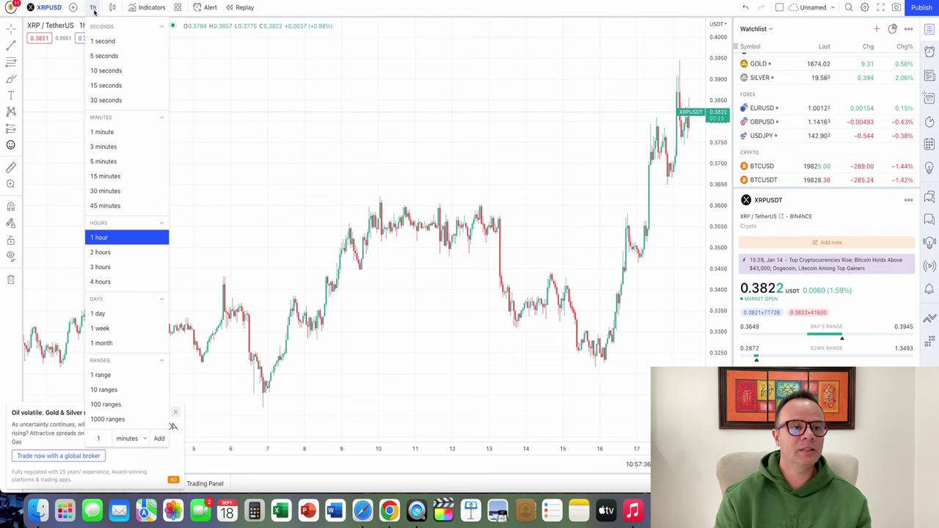
click(104, 147)
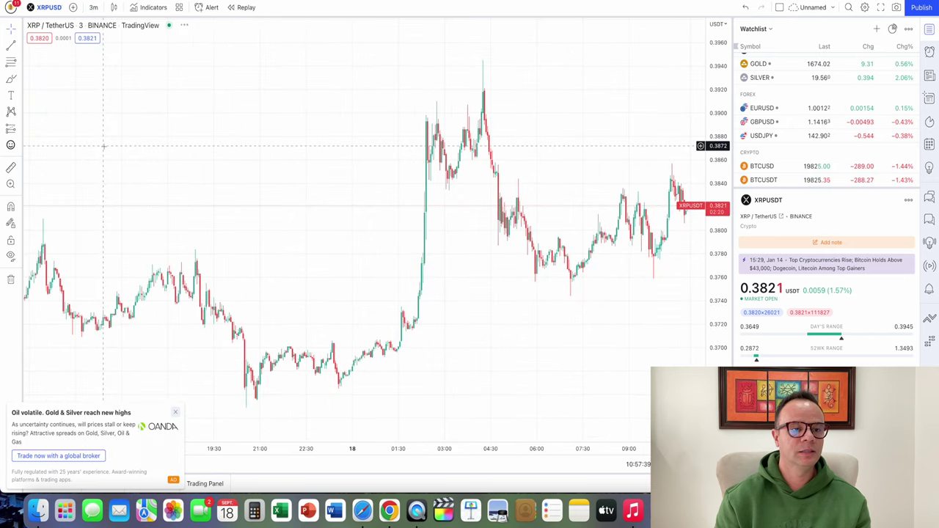
click(151, 9)
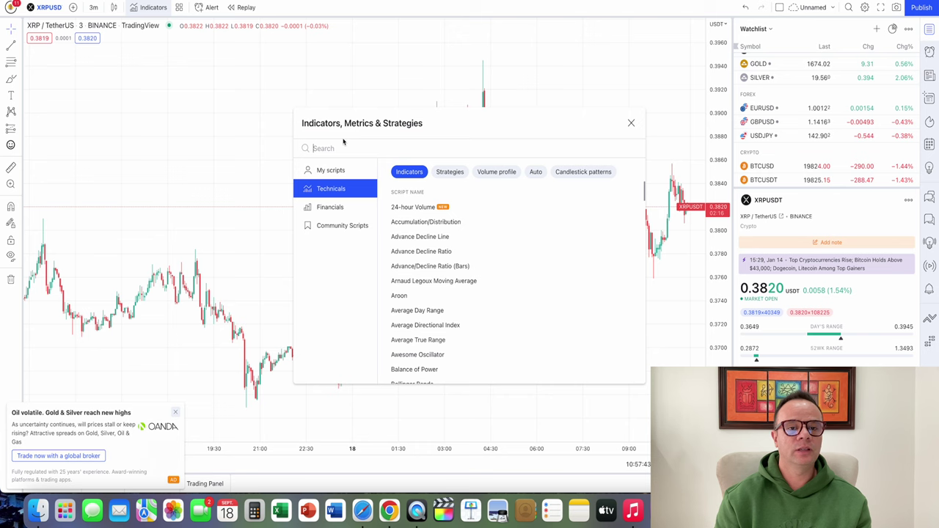
text(rsi)
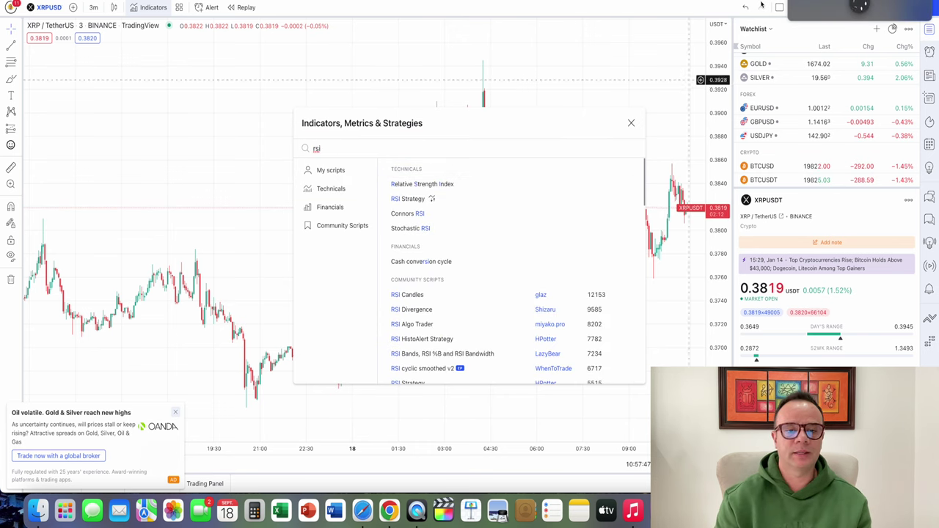
click(419, 184)
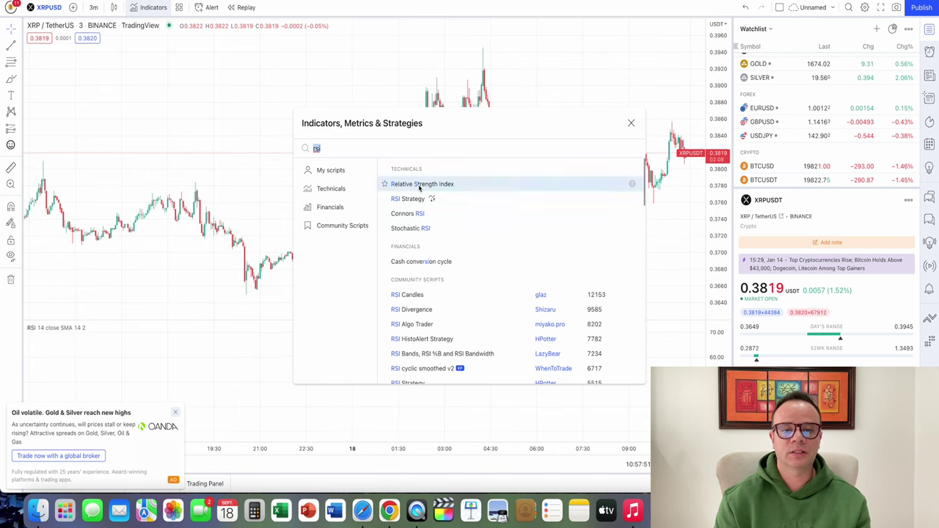
Set the RSI indicator's length to 7 and hide its RSI-based MA line.
click(630, 124)
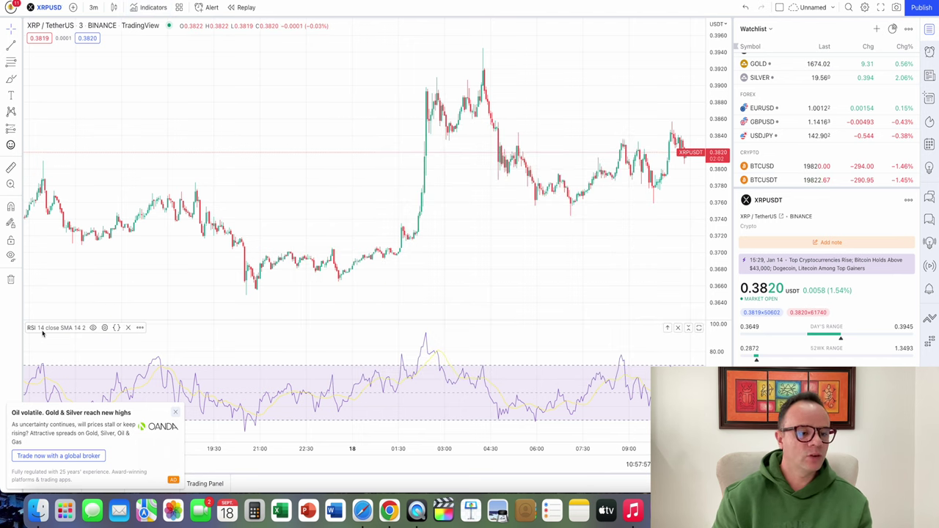
click(104, 328)
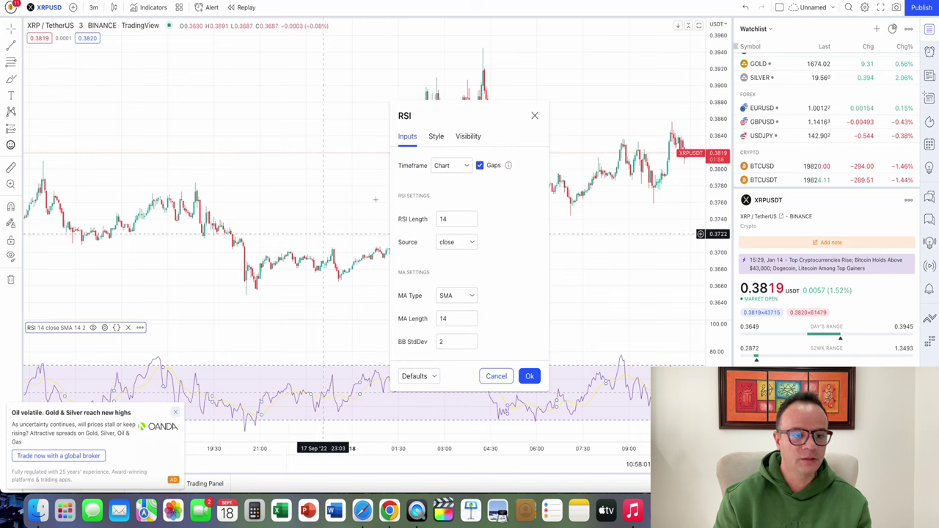
double_click(449, 220)
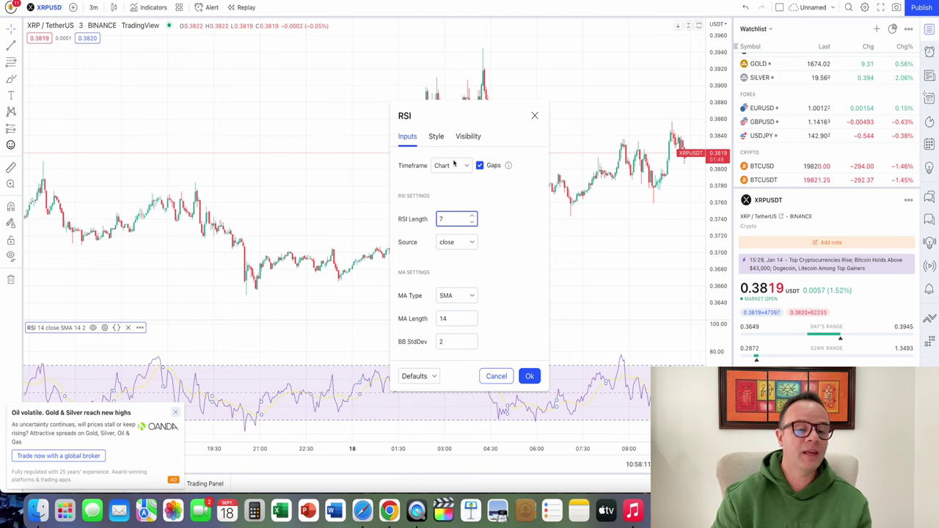
click(436, 137)
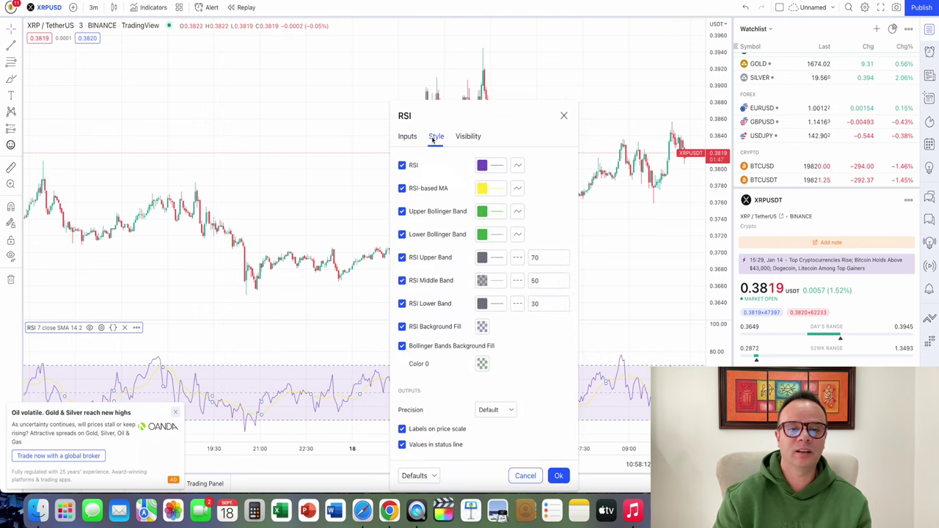
click(402, 189)
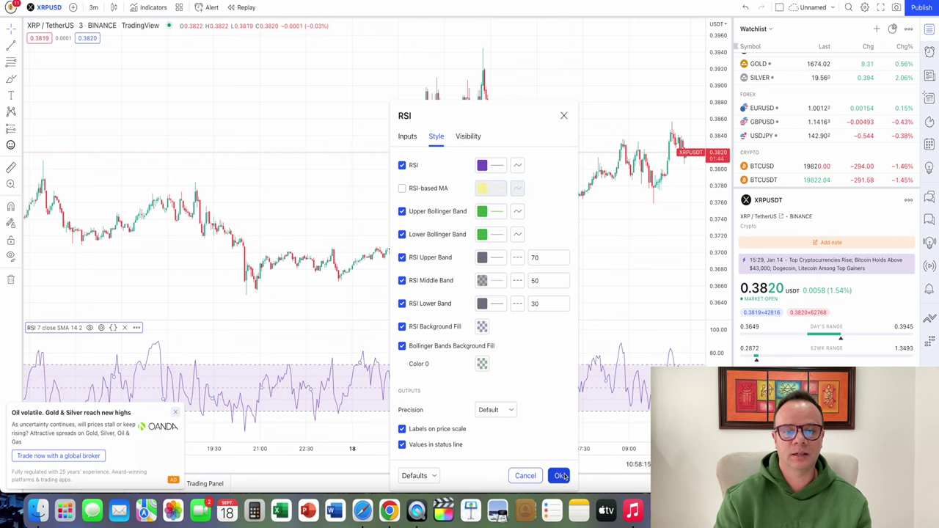
click(560, 476)
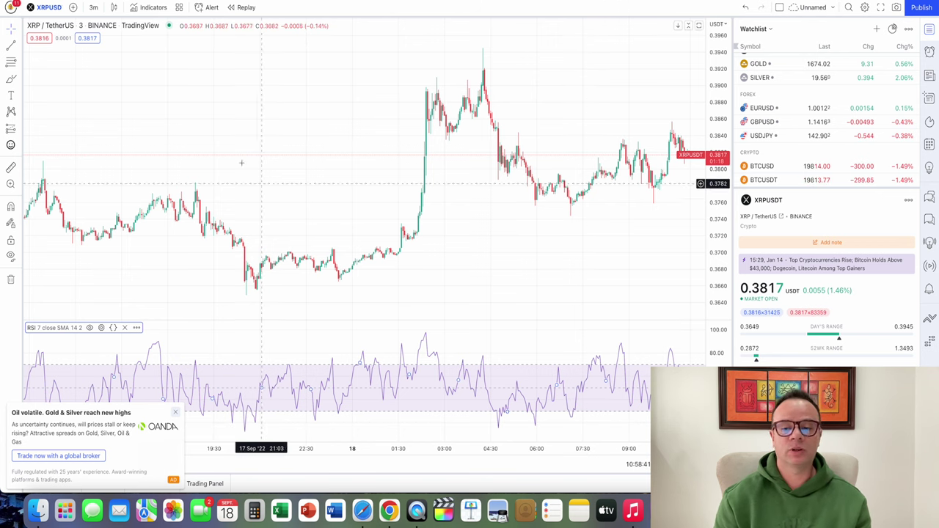
Switch the XRPUSDT chart to the 1-hour interval and draw a horizontal line in the RSI pane just below the upper band.
click(93, 8)
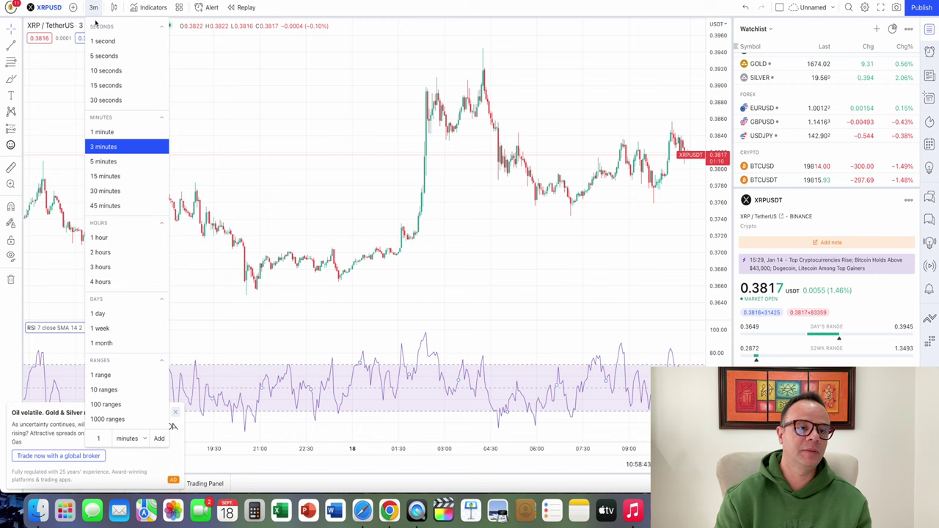
click(100, 237)
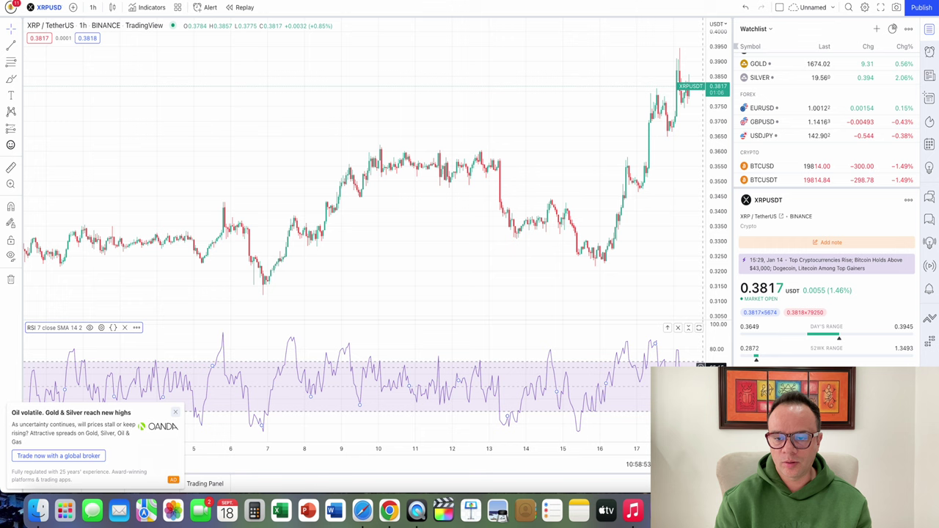
click(700, 366)
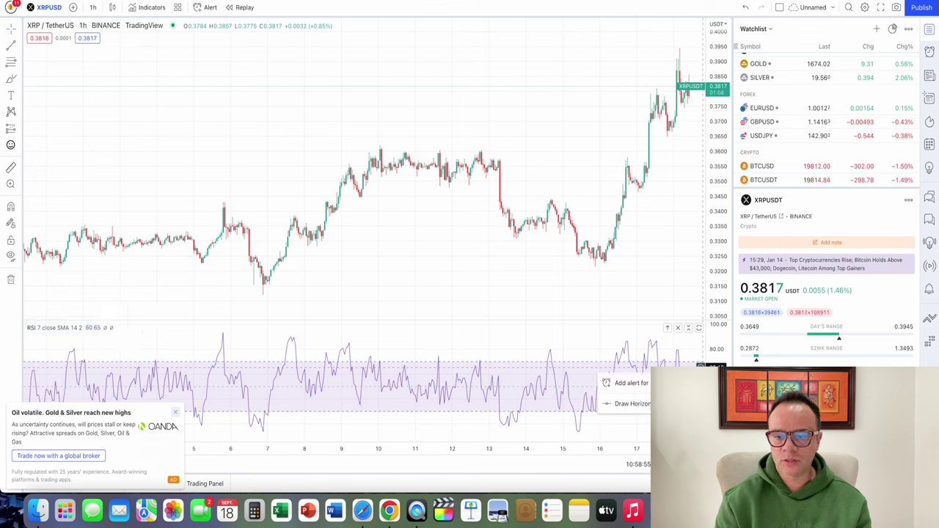
click(627, 404)
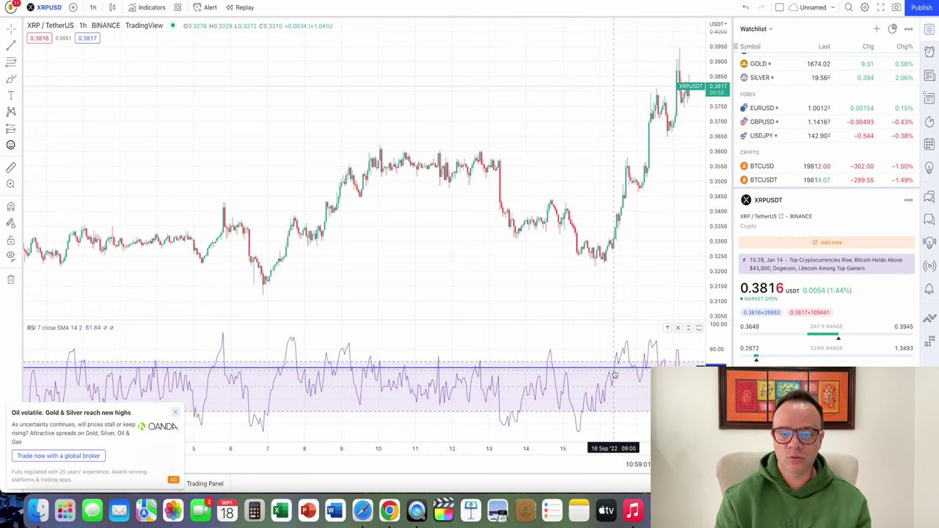
Draw a trend line on the price chart along the steep rise from the 16 September low towards the latest highs.
click(18, 46)
click(32, 66)
drag(602, 213, 669, 57)
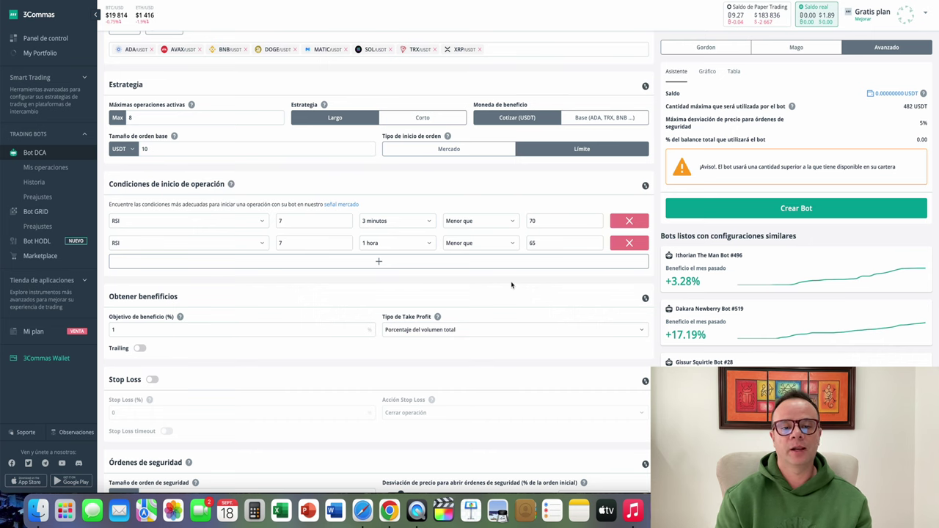
Back in the 3Commas bot form, set the target profit (Objetivo de beneficio) to 2.75% and enable Trailing.
scroll(511, 285, down, 5)
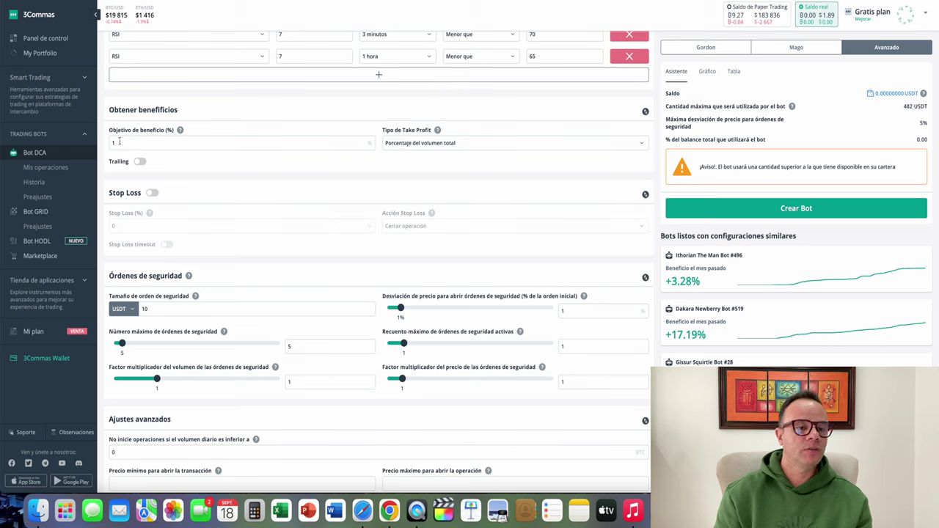
drag(120, 141, 96, 143)
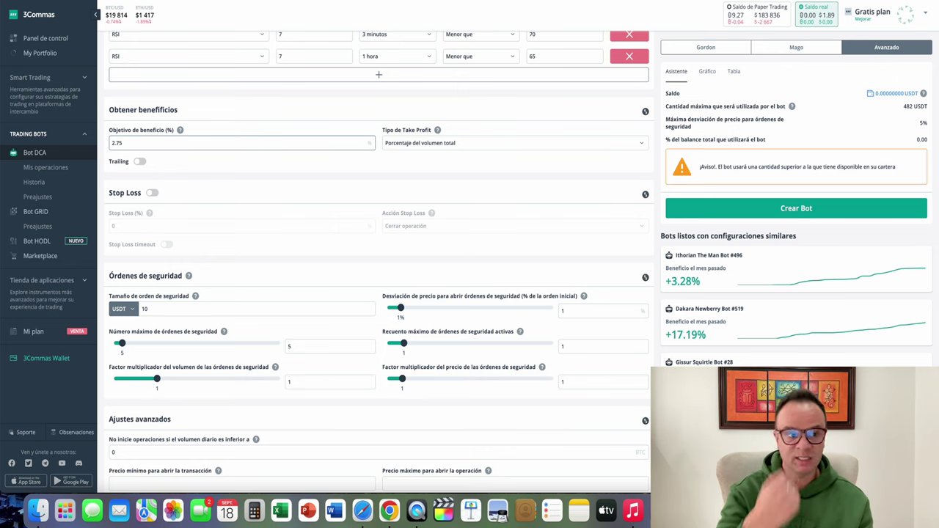
click(208, 167)
click(138, 162)
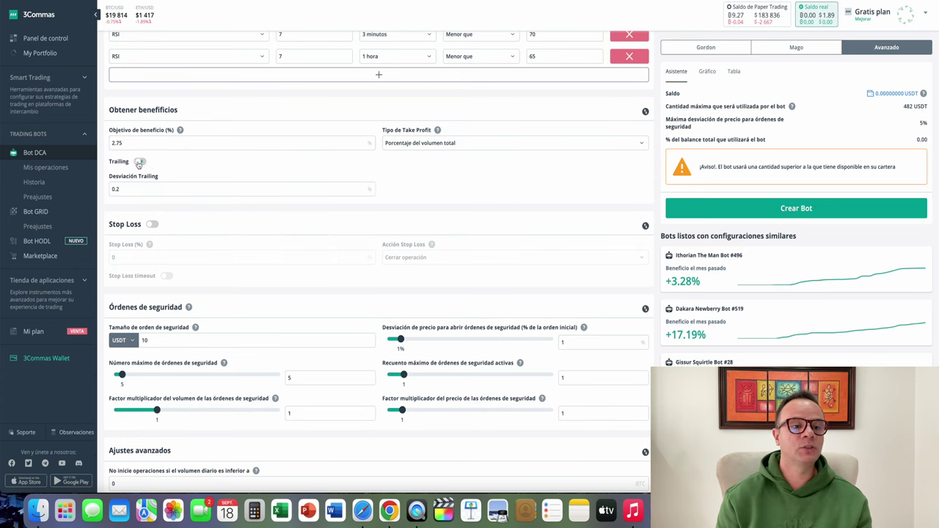
Set the maximum number of safety orders to 4 and the safety order volume multiplier to 2.
scroll(241, 208, down, 5)
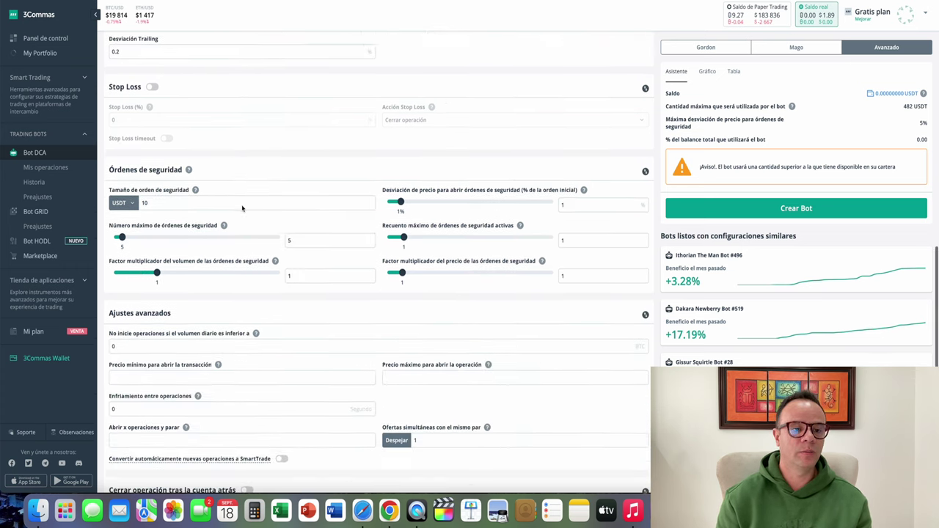
click(149, 187)
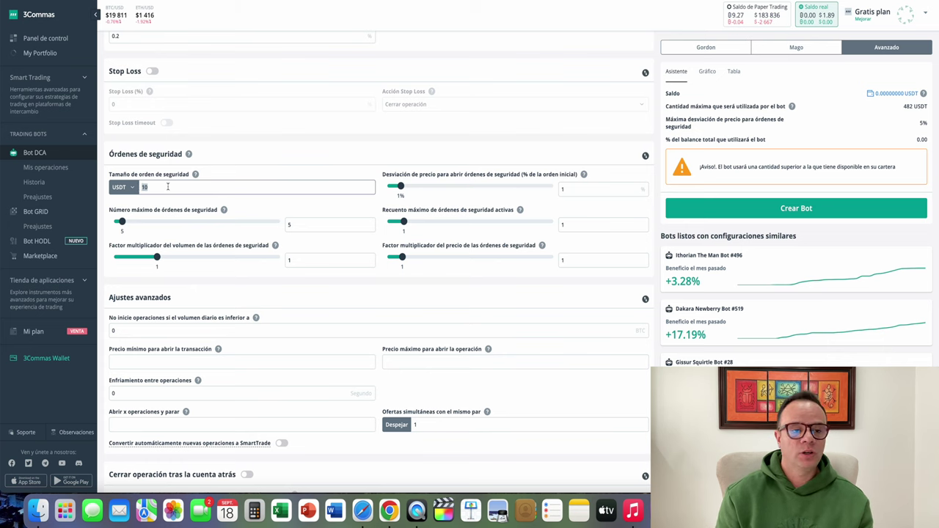
drag(110, 212, 218, 215)
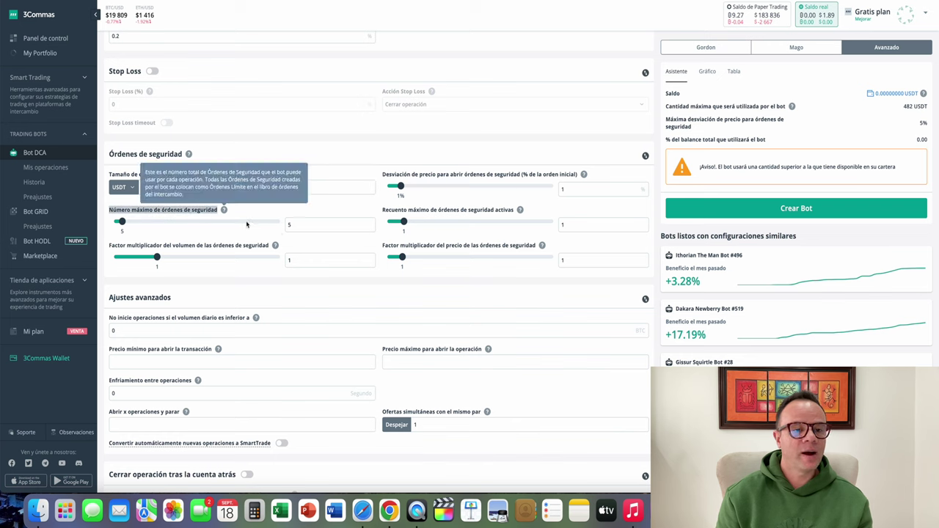
double_click(295, 226)
text(4)
drag(110, 247, 258, 250)
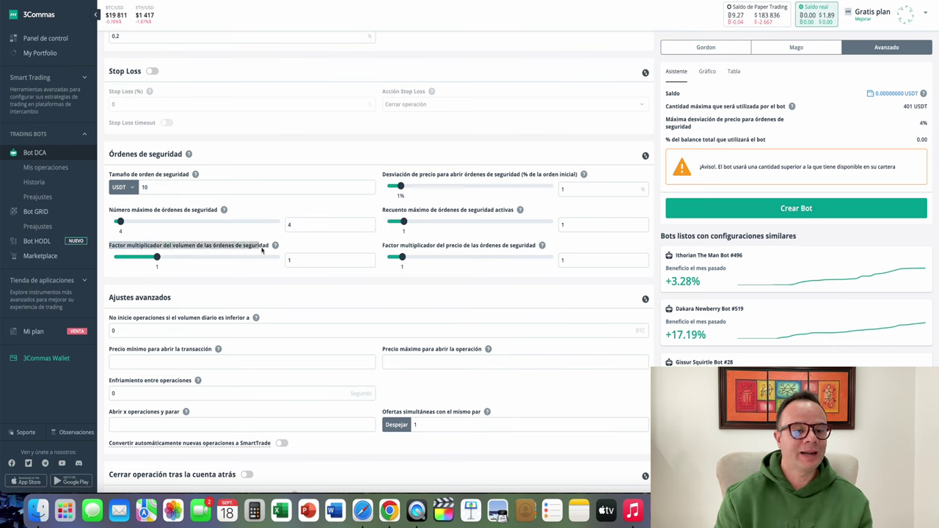
double_click(292, 260)
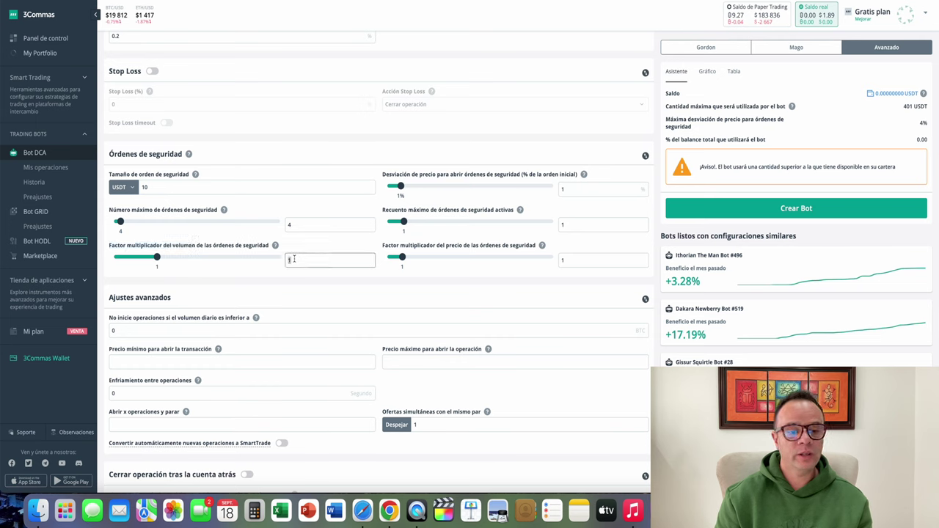
text(2)
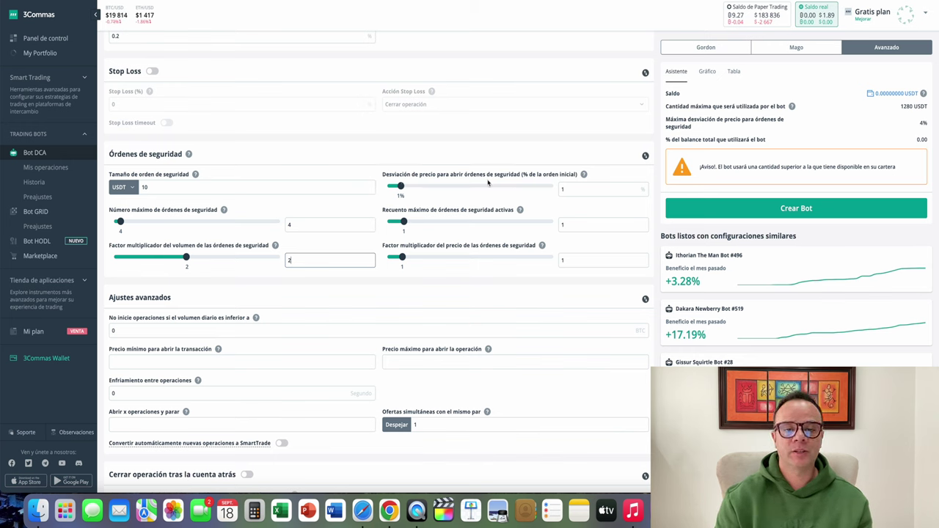
Set the price deviation for opening safety orders to 2% and the safety order price multiplier to 2.
double_click(576, 192)
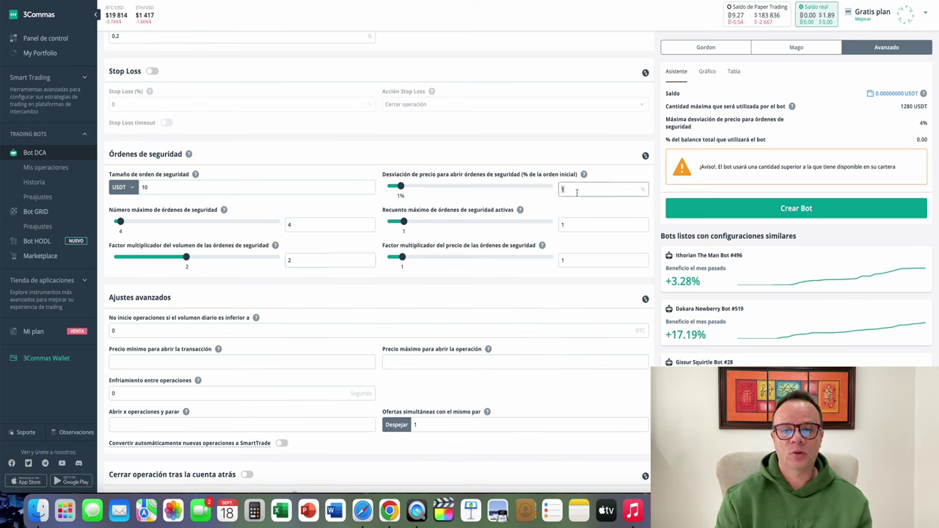
text(2)
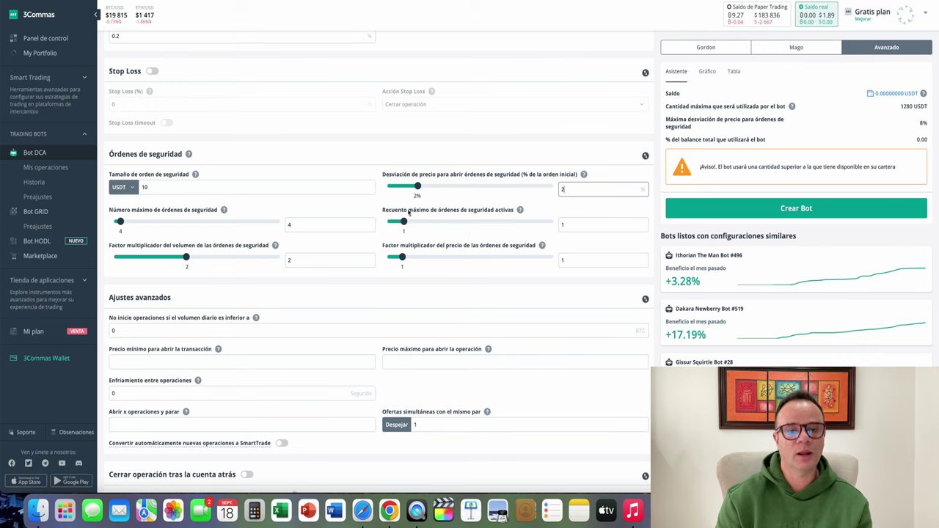
click(565, 225)
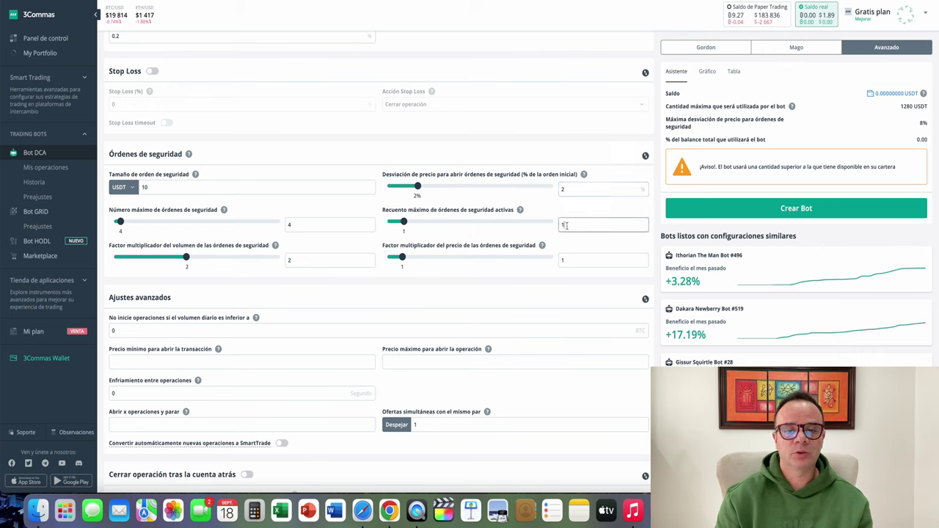
drag(383, 247, 526, 251)
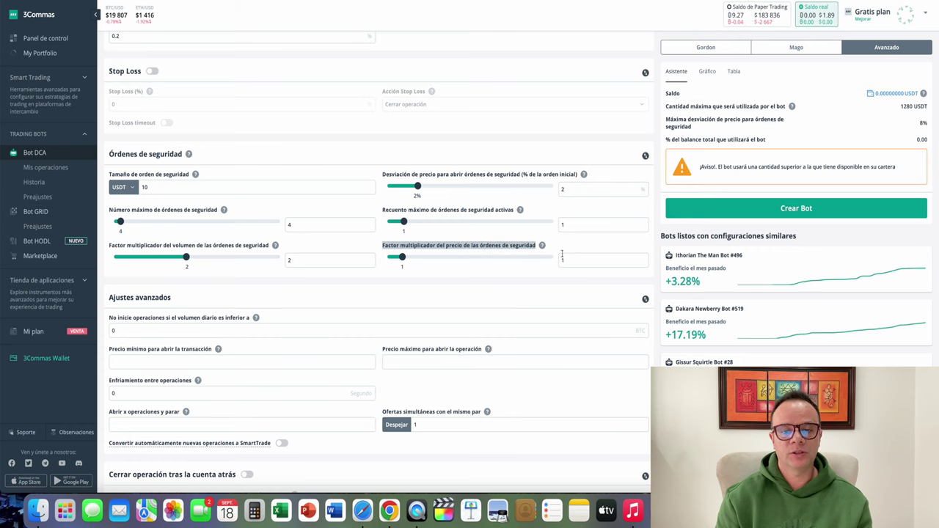
double_click(568, 259)
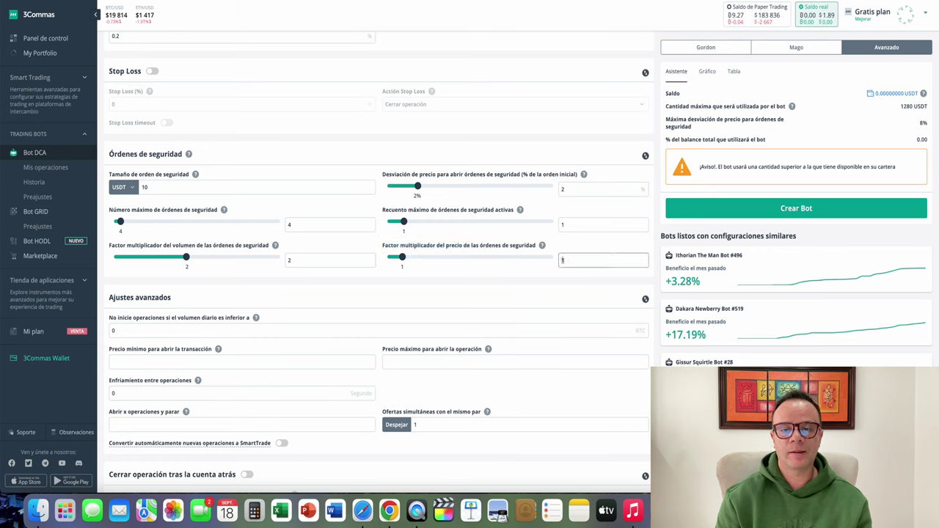
text(2)
click(614, 303)
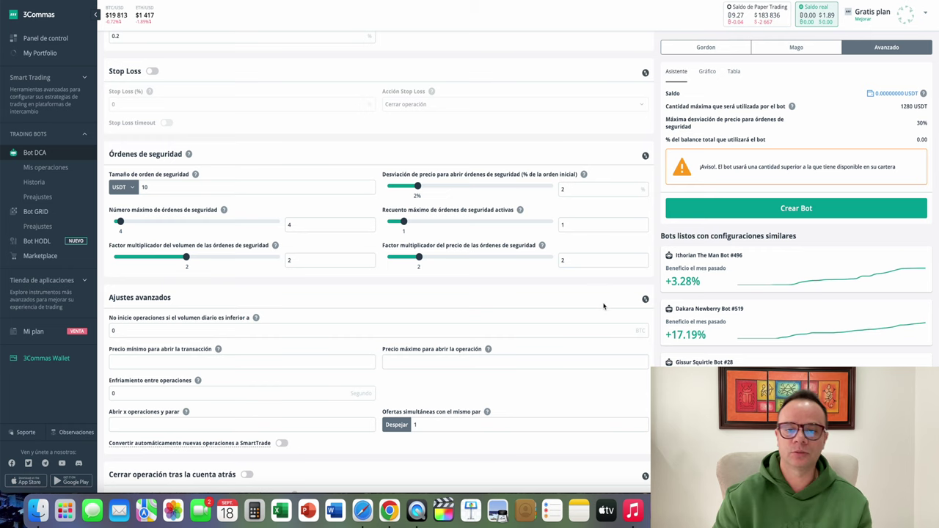
Review the simultaneous same-pair deals setting and the summary's maximum amount used by the bot and maximum safety order price deviation.
scroll(609, 304, down, 1)
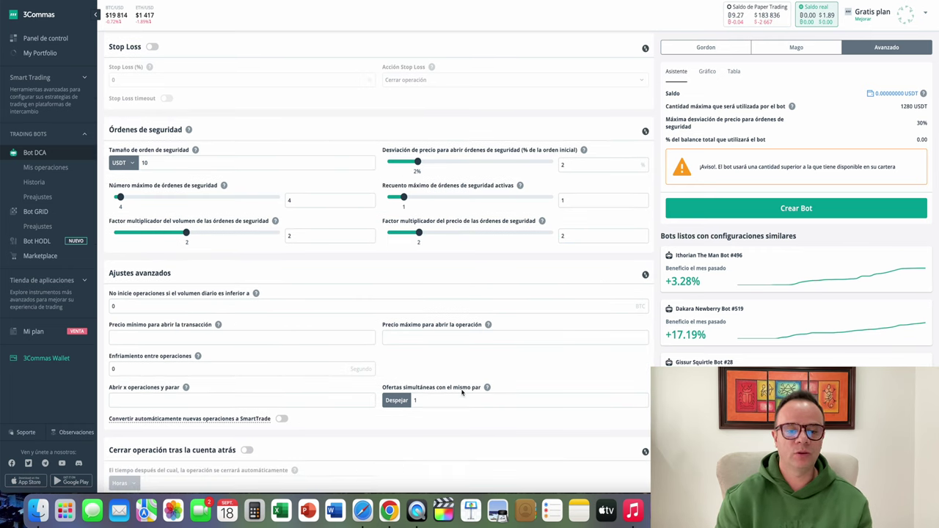
click(424, 402)
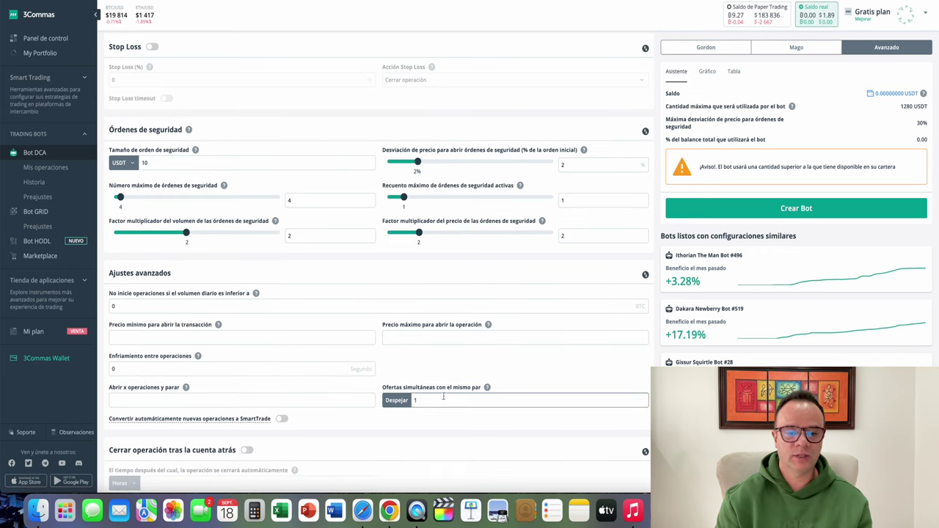
click(593, 377)
scroll(591, 377, up, 3)
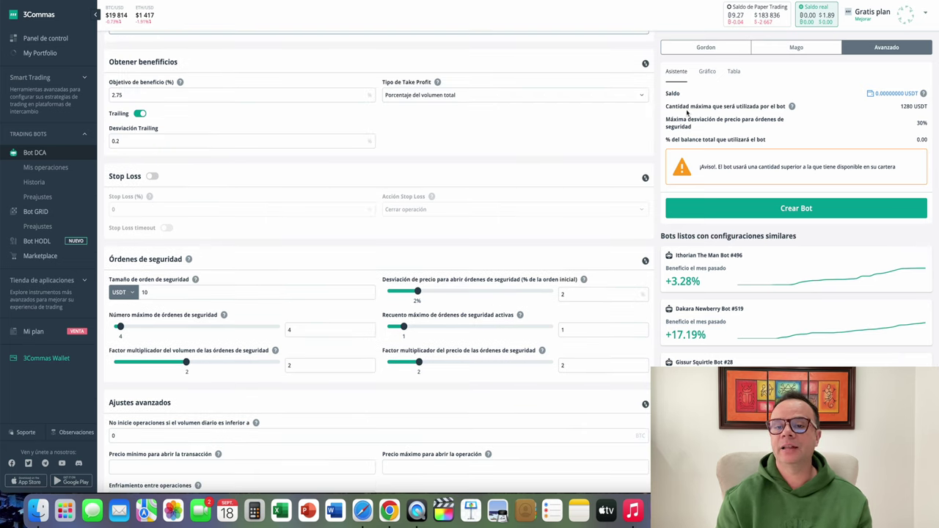
drag(665, 106, 779, 112)
drag(902, 107, 932, 111)
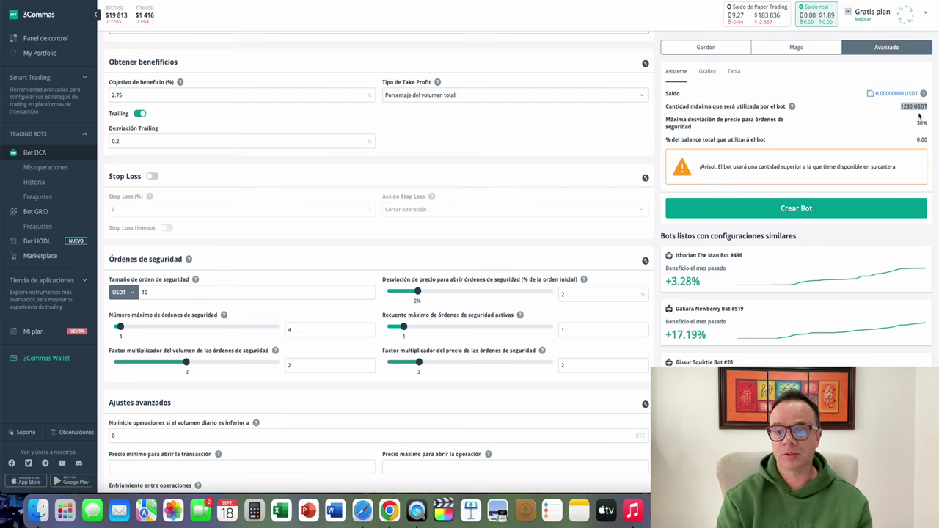
drag(666, 119, 929, 126)
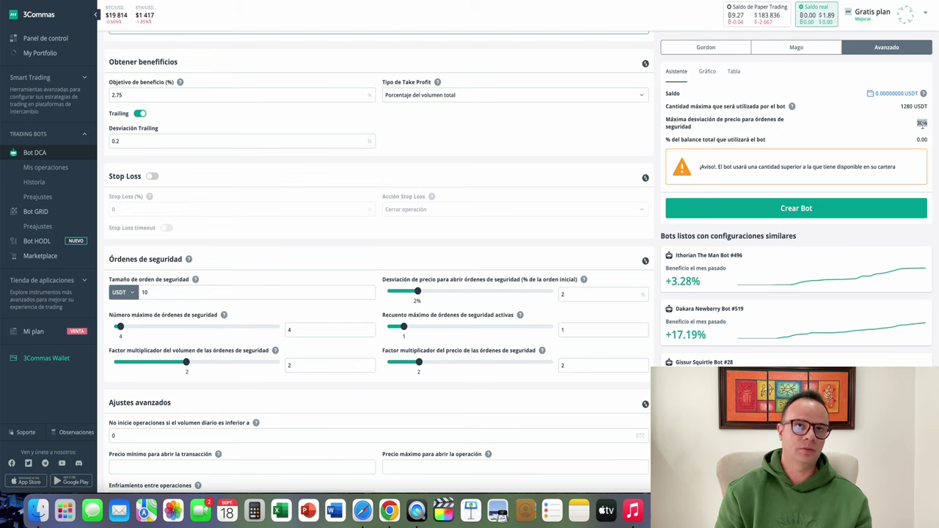
drag(901, 107, 931, 113)
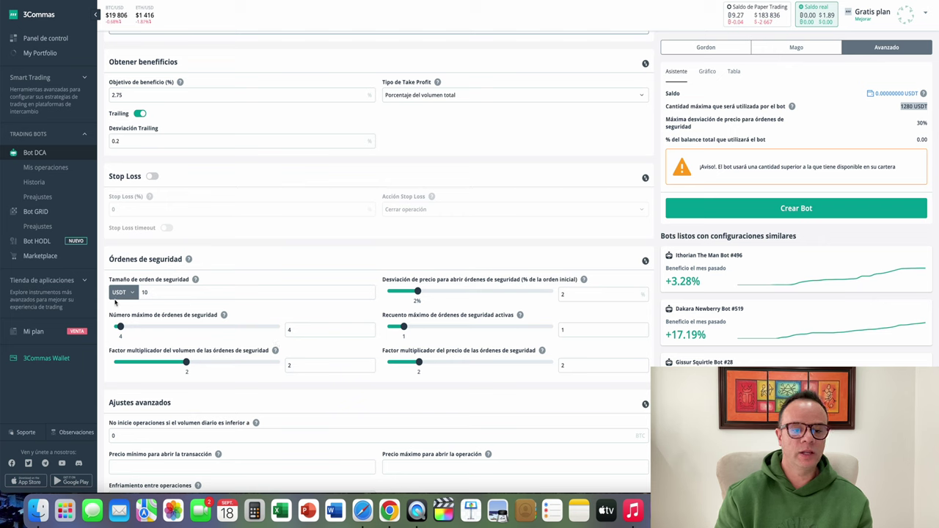
click(902, 117)
drag(900, 109, 935, 109)
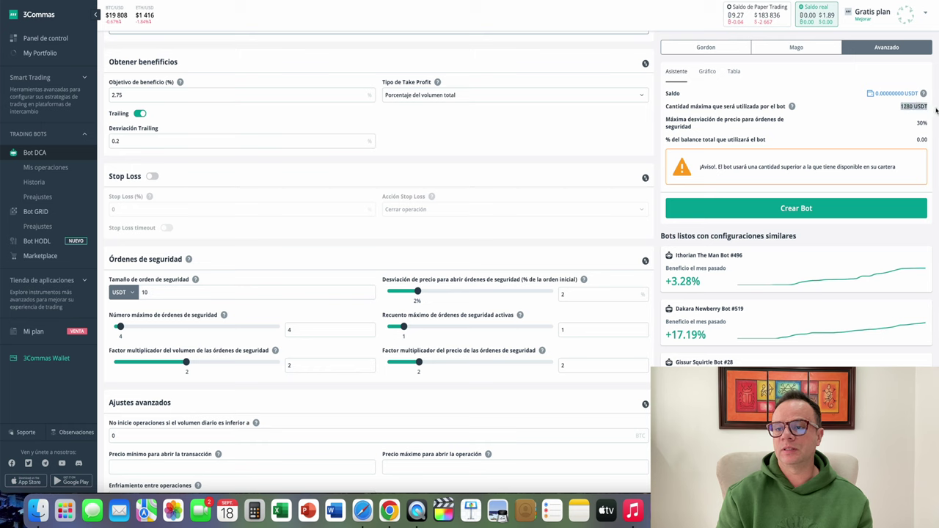
click(908, 120)
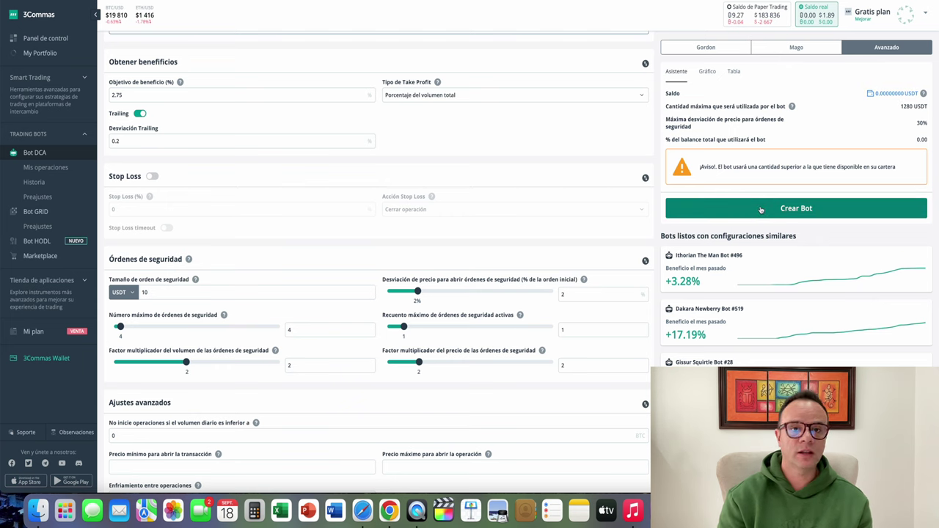
mouse_move(577, 283)
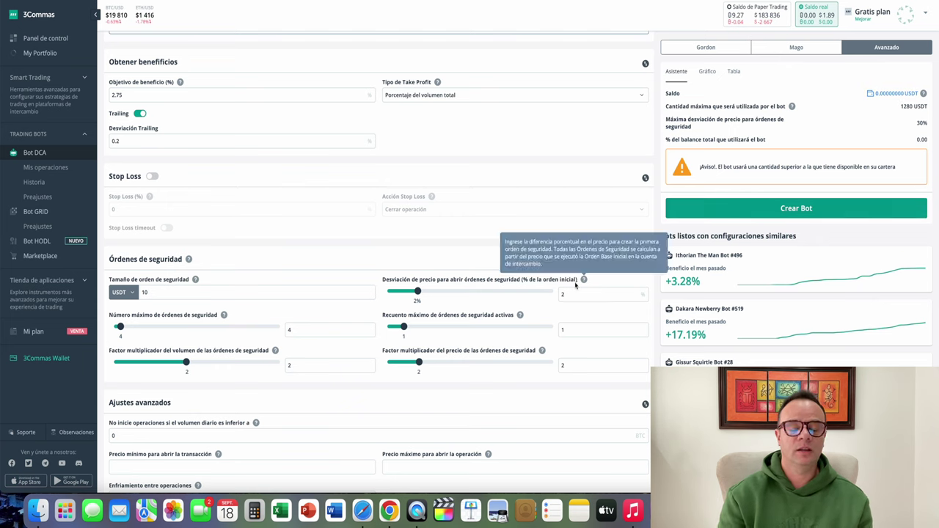
Switch to the running bot's details in Safari and review its pairs, strategy, target profit and RSI start conditions.
click(362, 511)
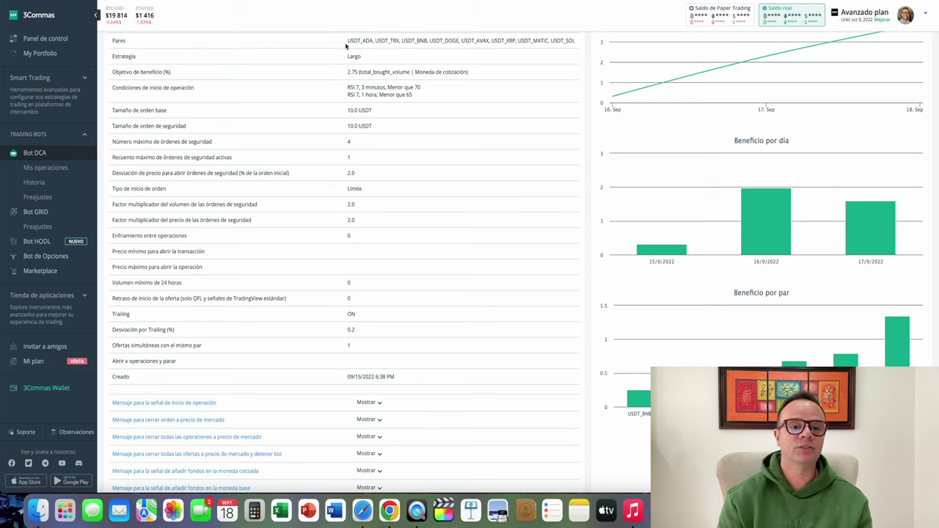
drag(349, 41, 555, 45)
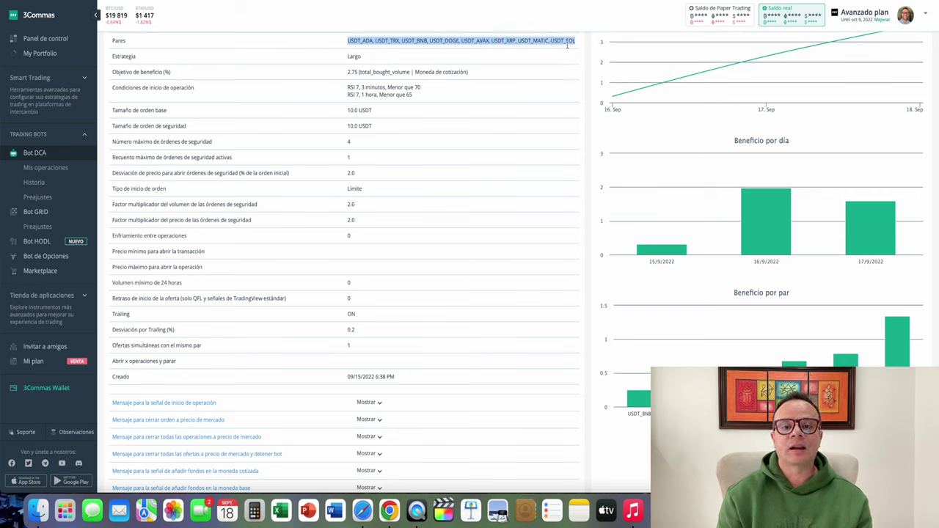
drag(348, 58, 358, 74)
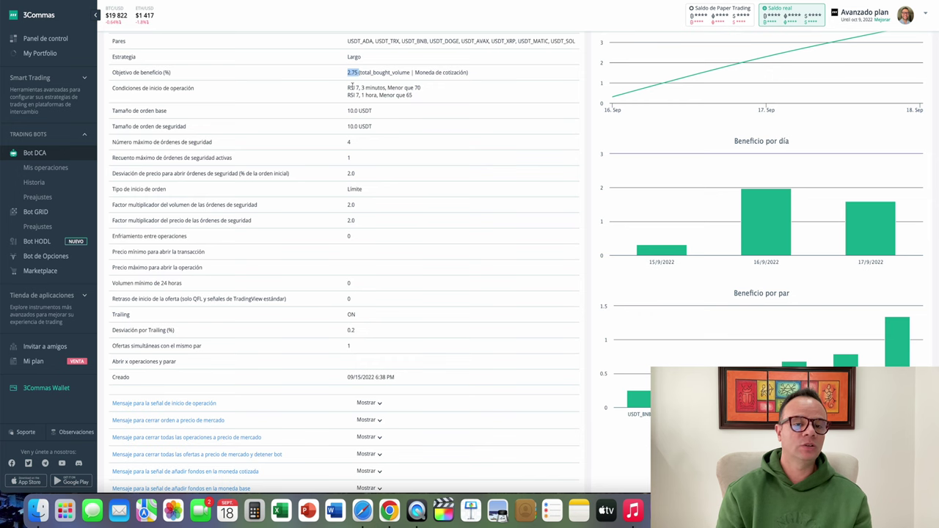
click(348, 89)
scroll(347, 90, down, 1)
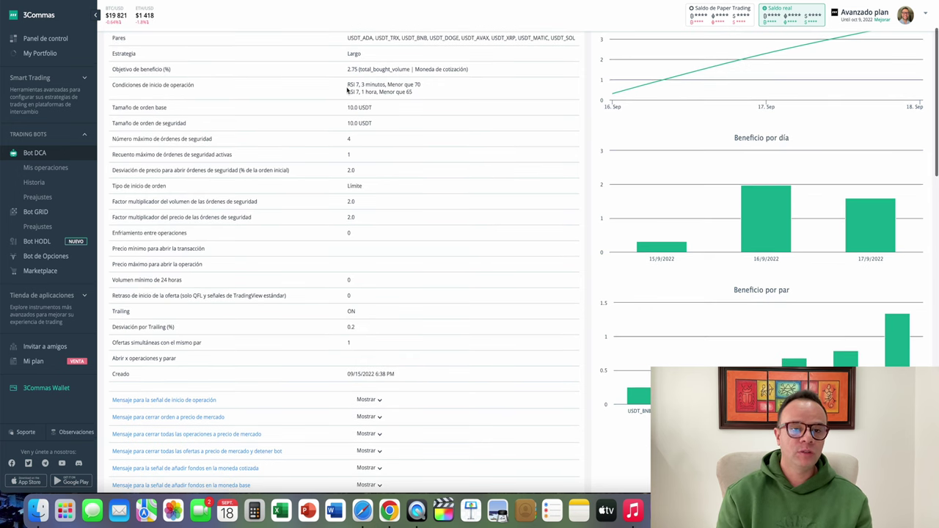
drag(348, 85, 421, 85)
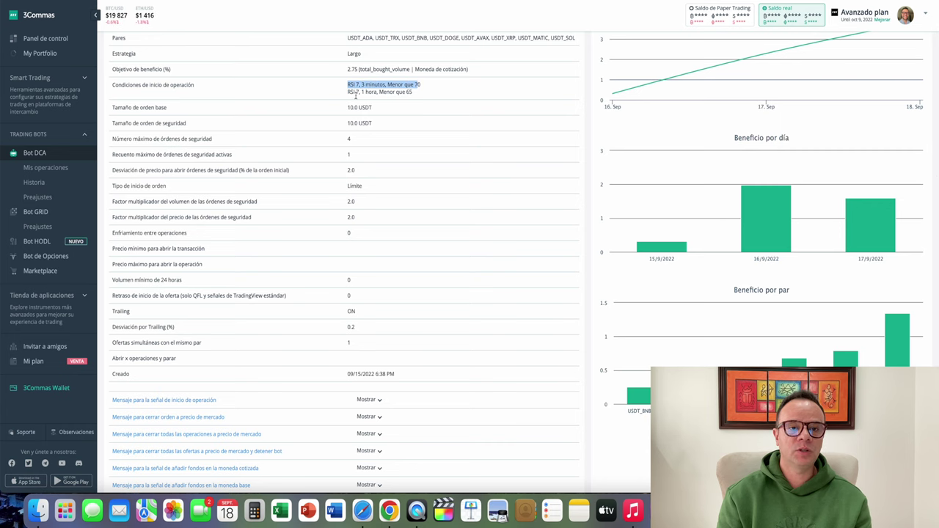
drag(349, 92, 410, 94)
scroll(407, 99, down, 1)
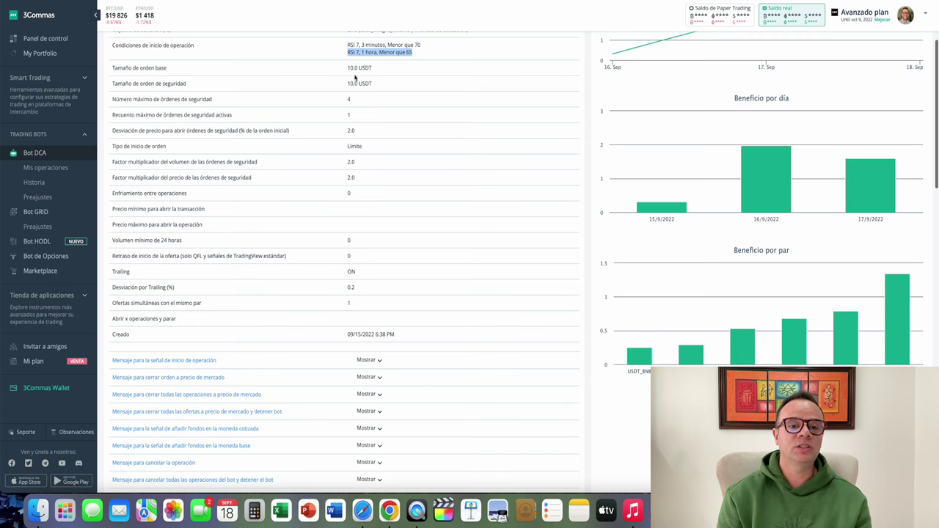
Review the running bot's order sizes, safety order count, price deviation, volume and price multipliers, trailing setting and creation date.
drag(348, 69, 347, 98)
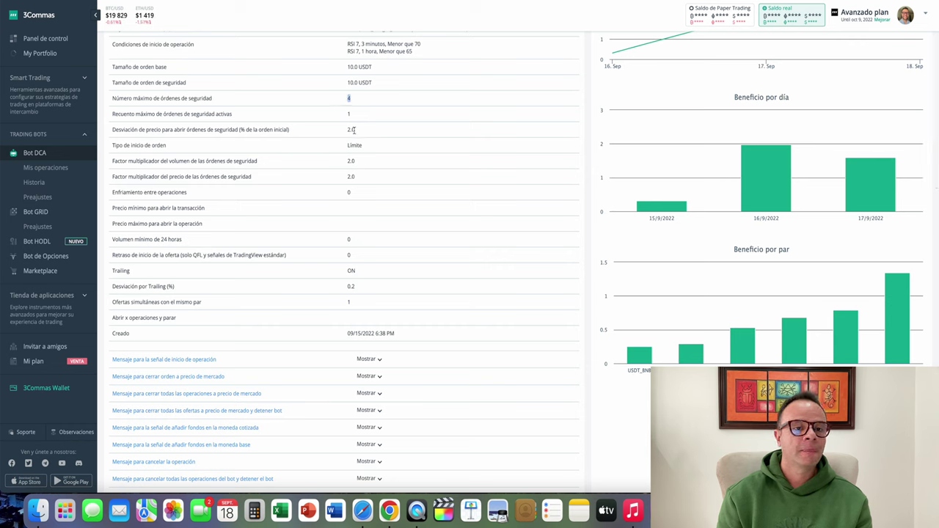
drag(355, 130, 347, 130)
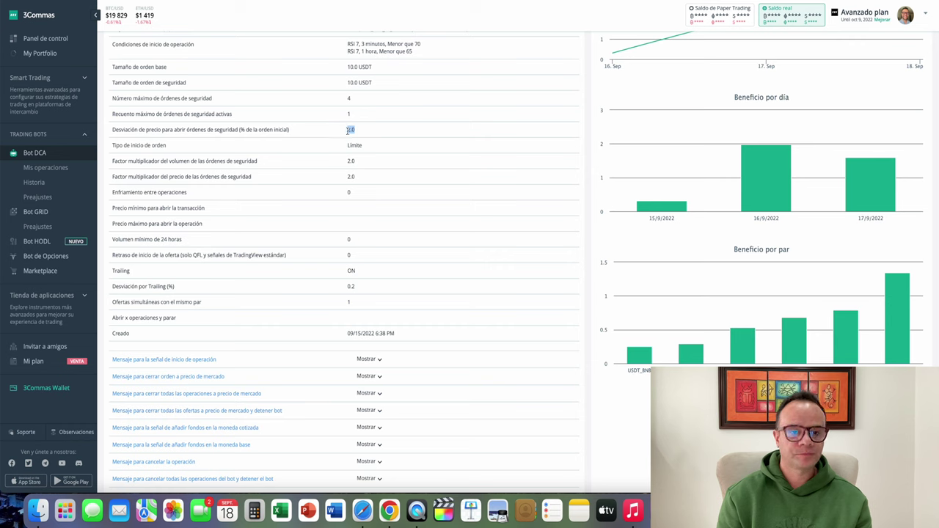
mouse_move(347, 147)
mouse_down()
mouse_move(367, 148)
mouse_move(344, 164)
mouse_up()
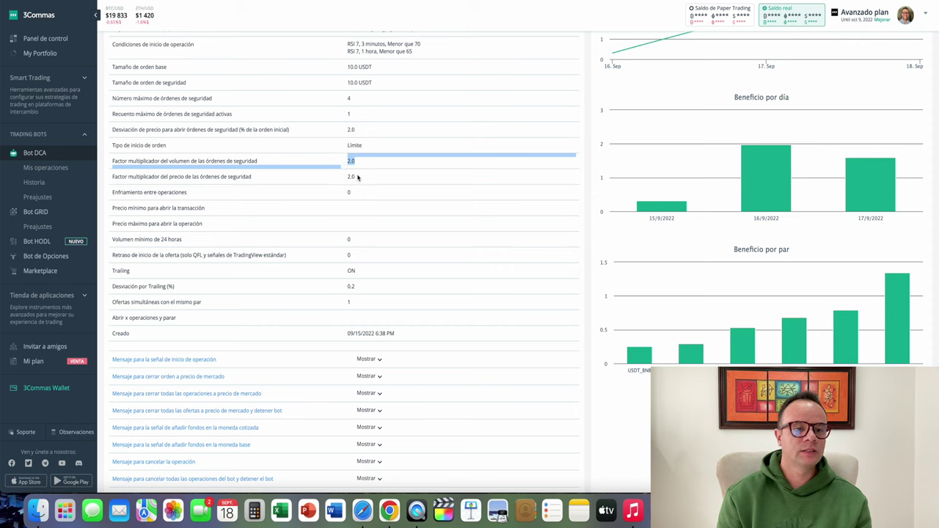
drag(358, 178, 346, 177)
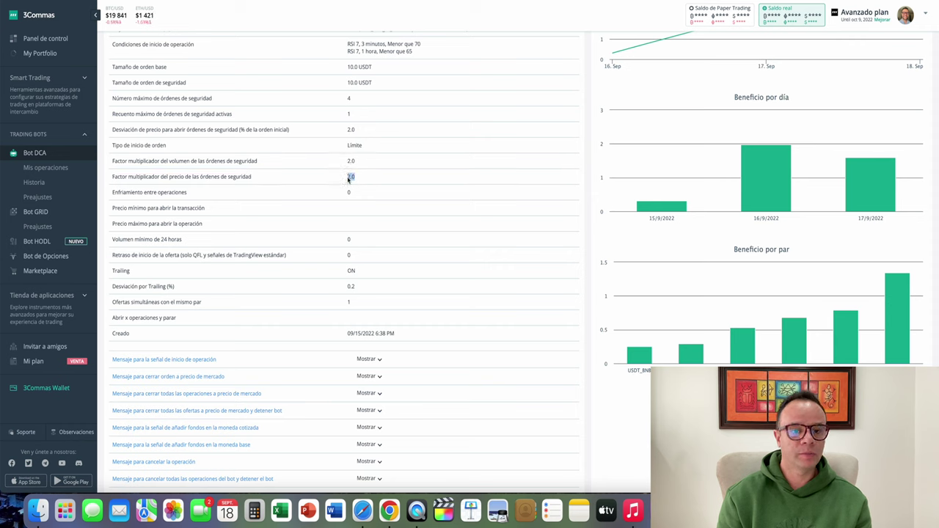
drag(359, 272, 352, 277)
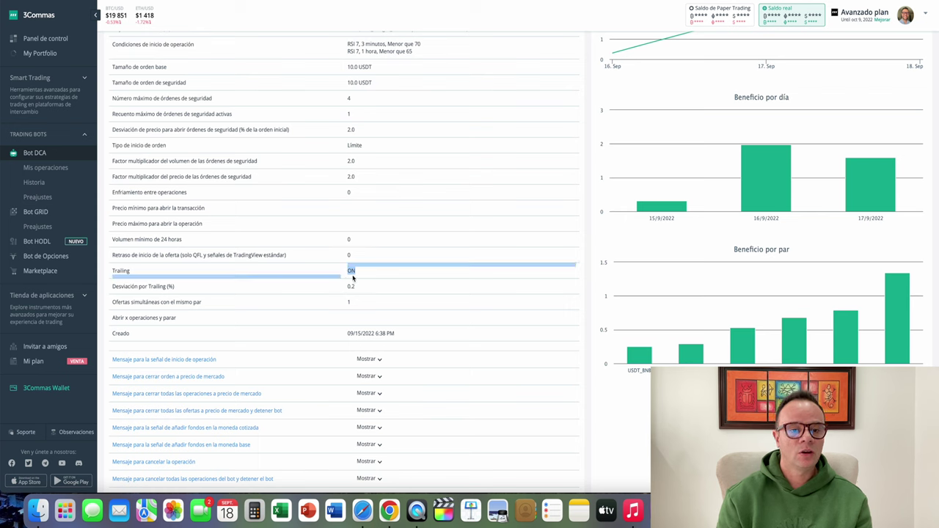
drag(348, 335, 405, 338)
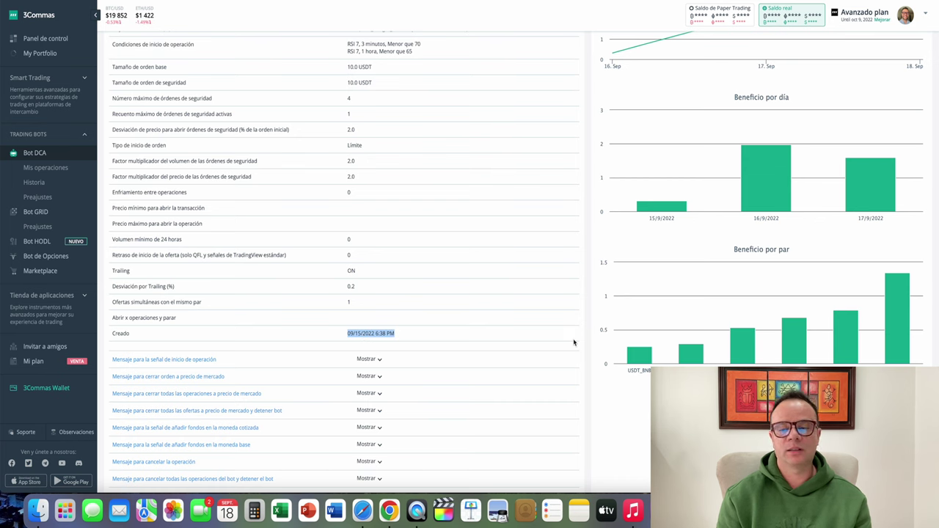
Examine the bot's profit for each day in the Beneficio por día chart.
scroll(573, 342, up, 1)
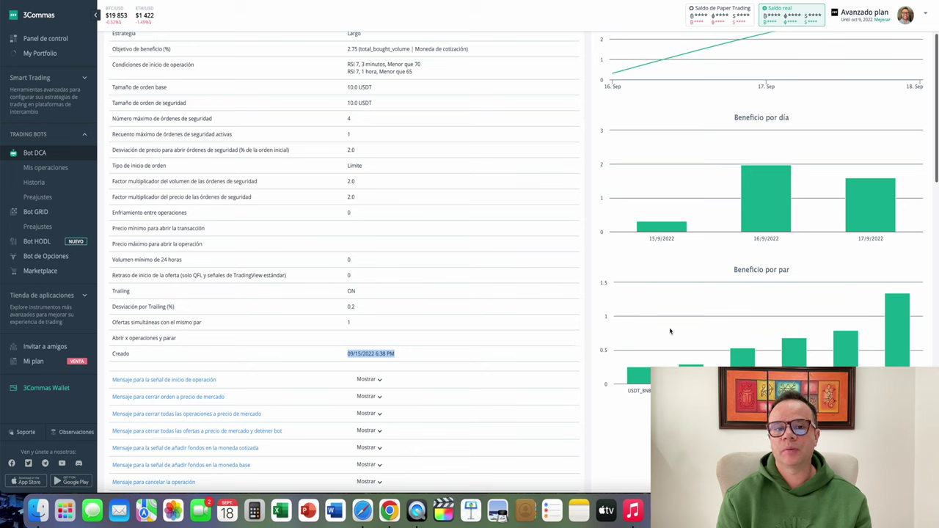
mouse_move(667, 231)
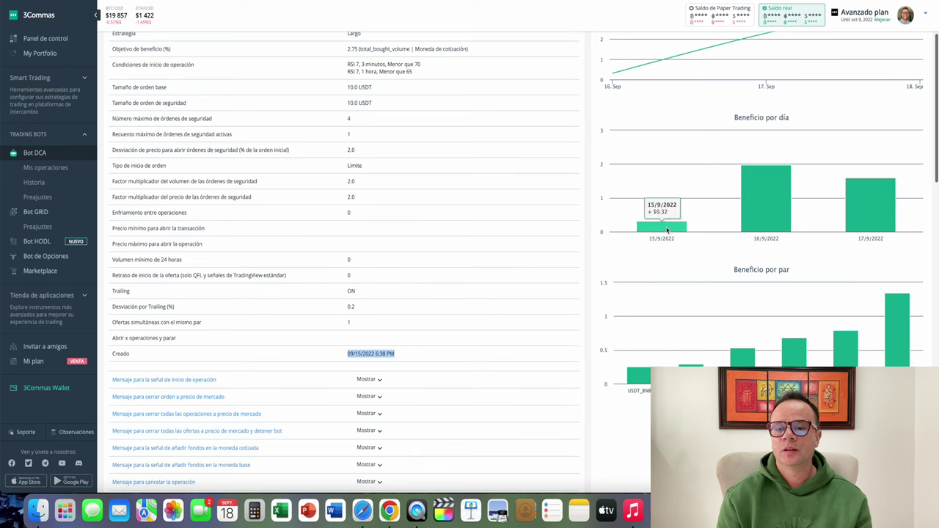
mouse_move(775, 192)
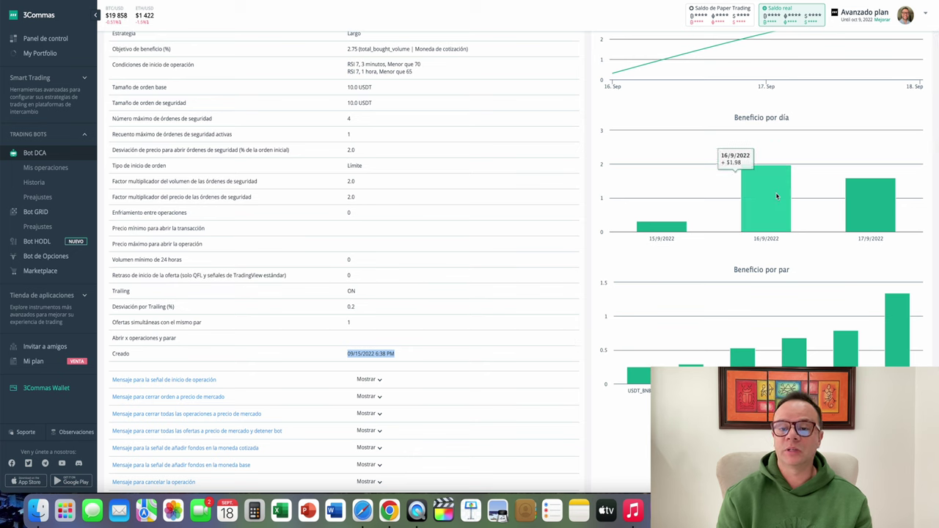
mouse_move(864, 206)
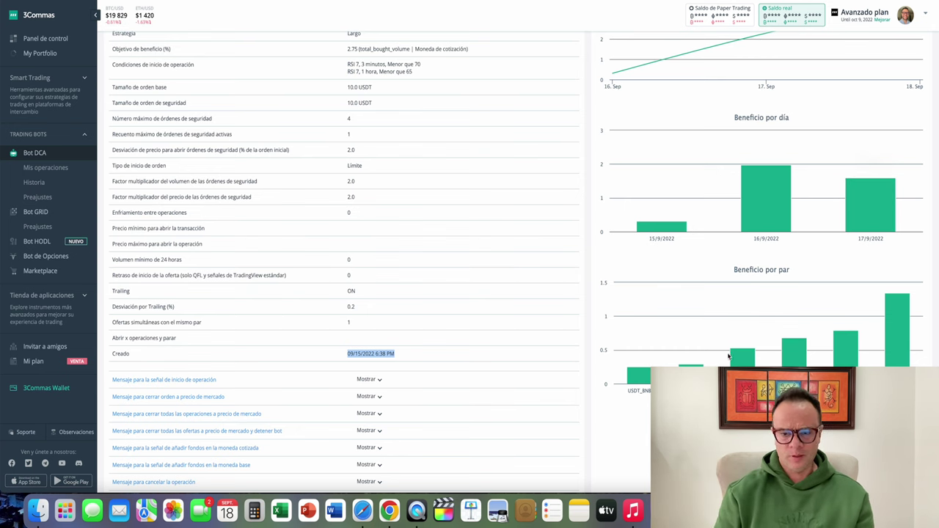
Examine the profit of each traded pair, from USDT_BNB to USDT_XRP, in the Beneficio por par chart.
mouse_move(903, 318)
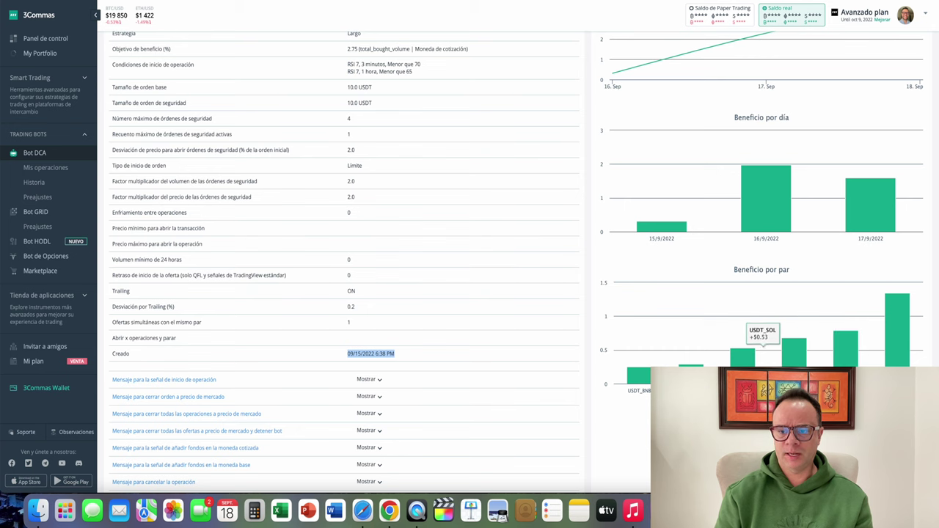
scroll(743, 356, down, 4)
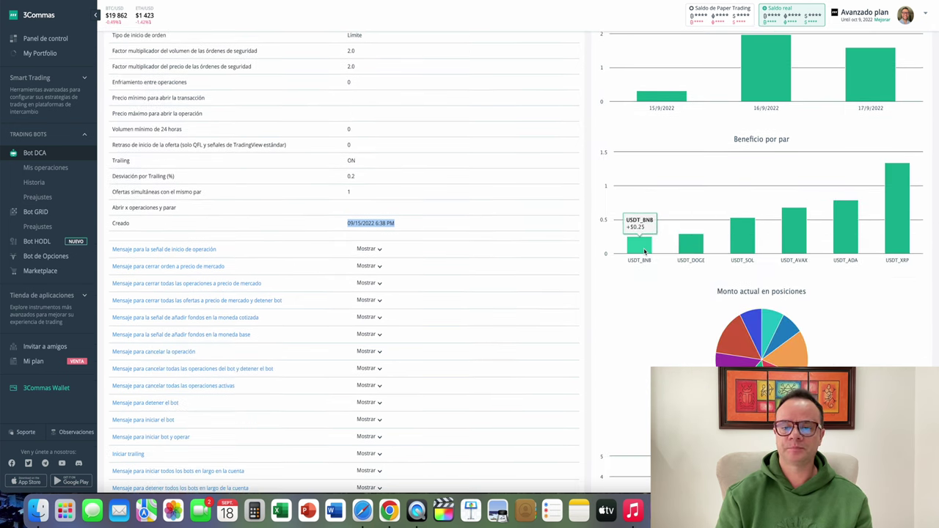
mouse_move(689, 251)
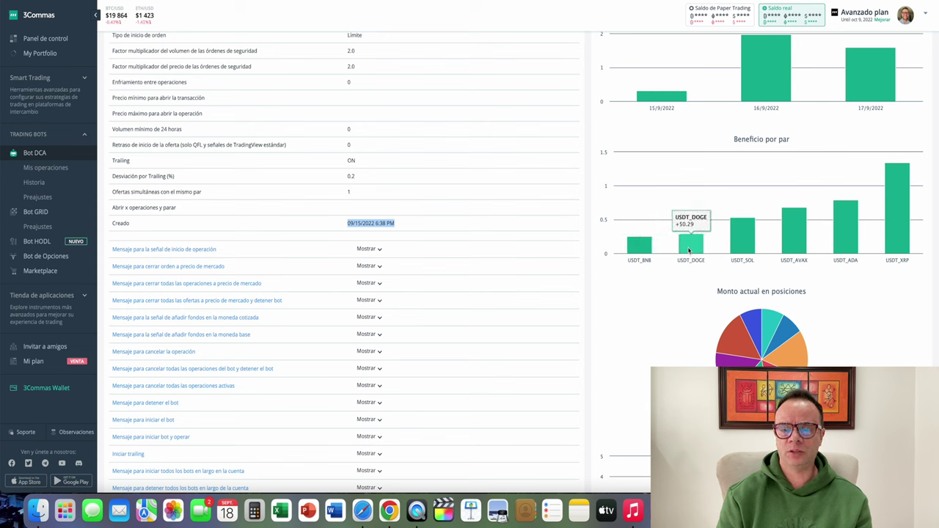
mouse_move(741, 252)
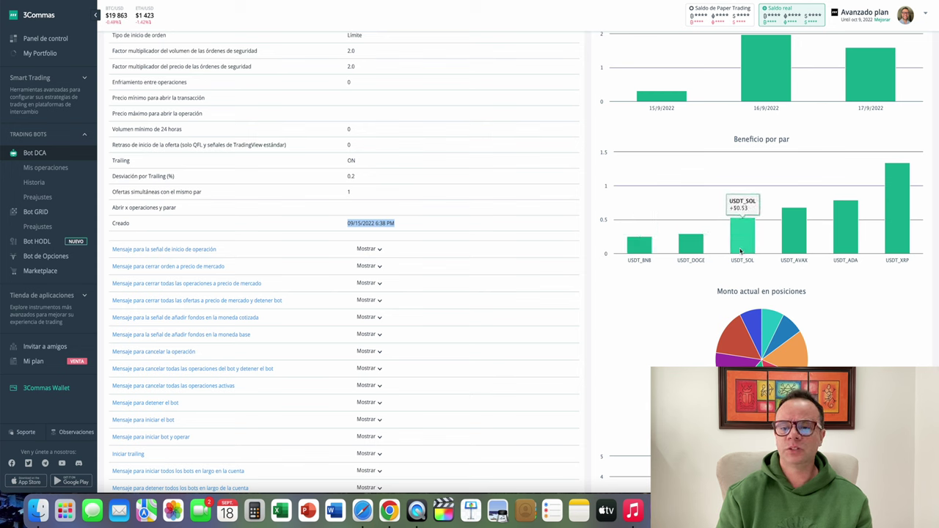
mouse_move(802, 246)
mouse_move(850, 236)
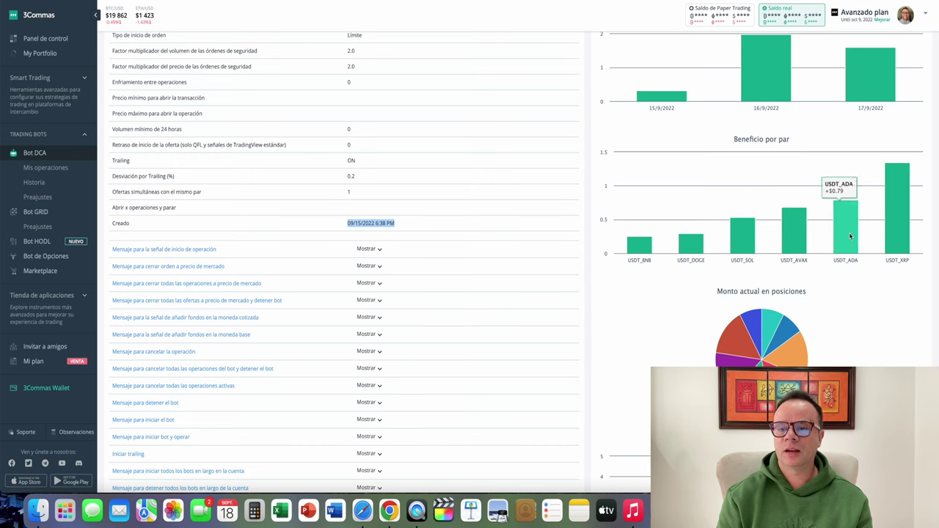
mouse_move(891, 226)
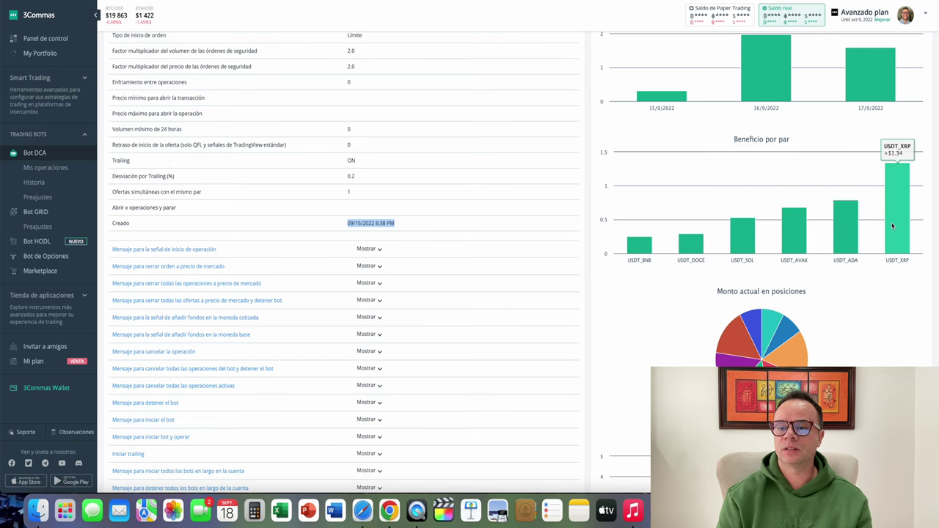
Inspect the SOL, XRP, MATIC and AVAX shares in the current positions chart and the profit based on sell triggers.
scroll(892, 226, down, 5)
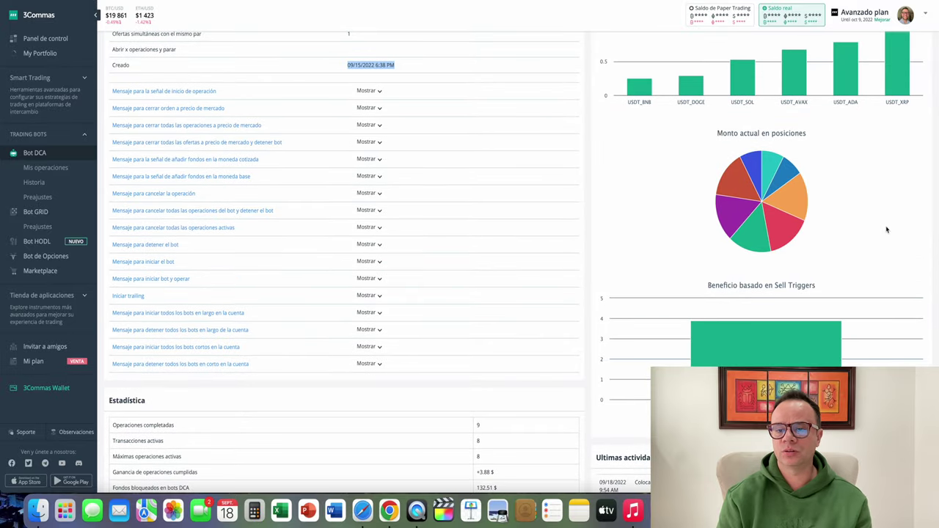
mouse_move(799, 207)
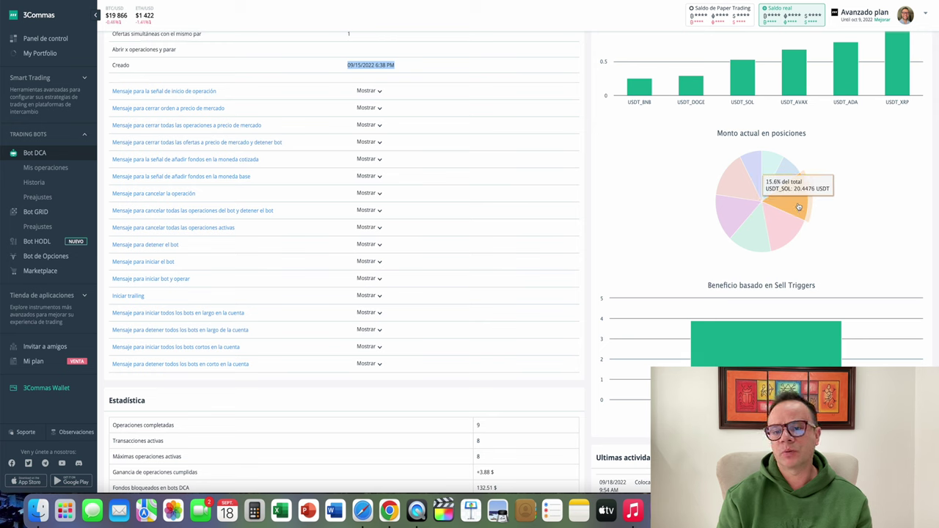
mouse_move(790, 224)
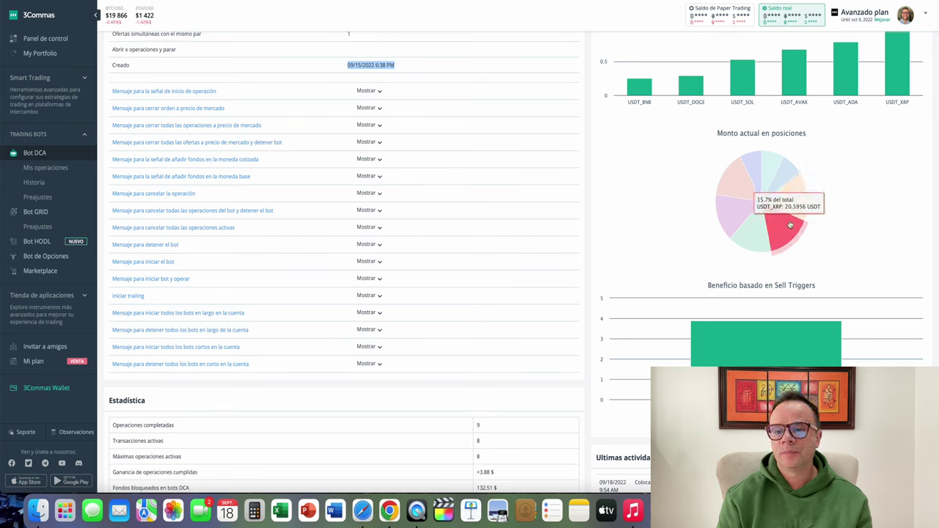
mouse_move(759, 232)
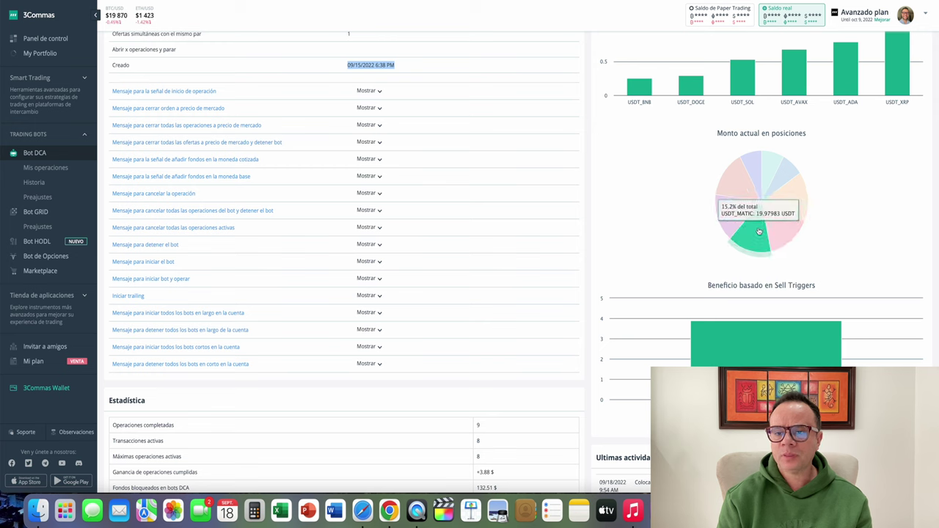
mouse_move(731, 220)
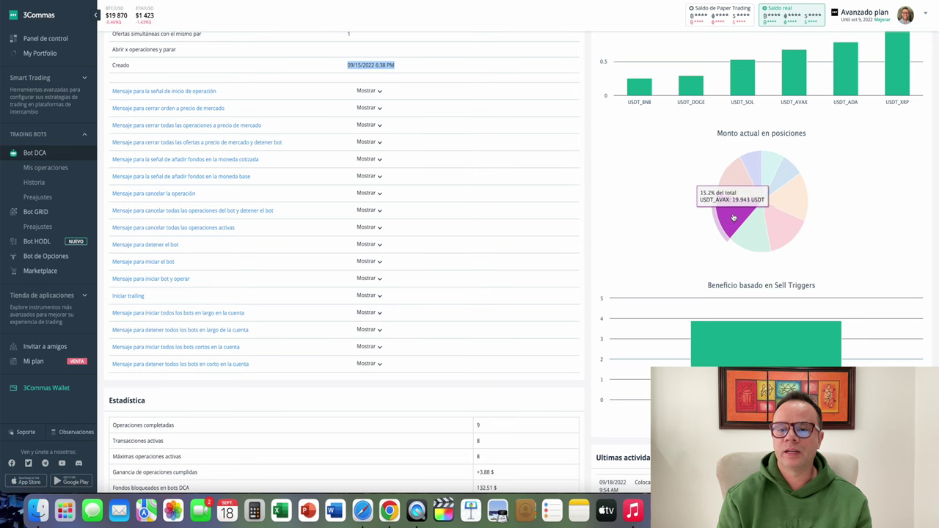
mouse_move(764, 341)
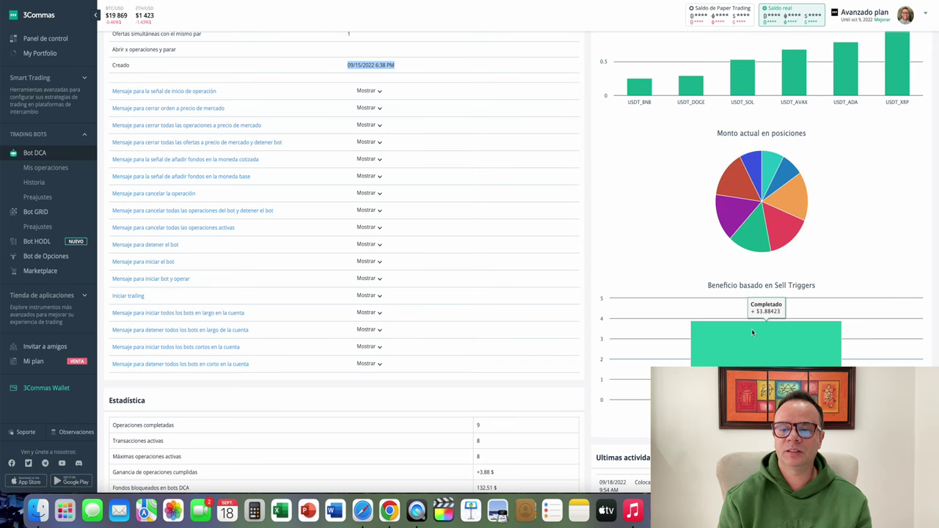
Review the bot's Estadística table: completed operations, active transactions, profit from completed operations and funds locked in DCA bots.
scroll(751, 329, up, 4)
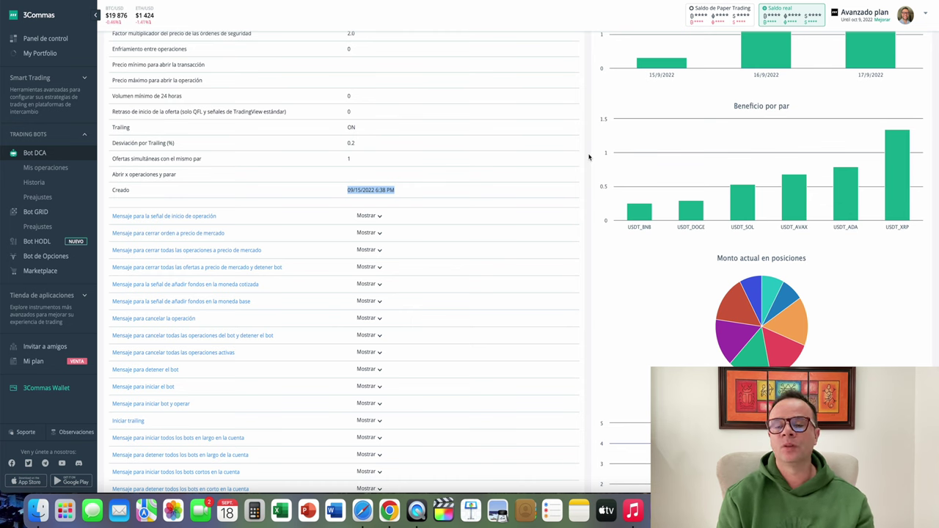
scroll(589, 157, down, 5)
scroll(590, 156, down, 3)
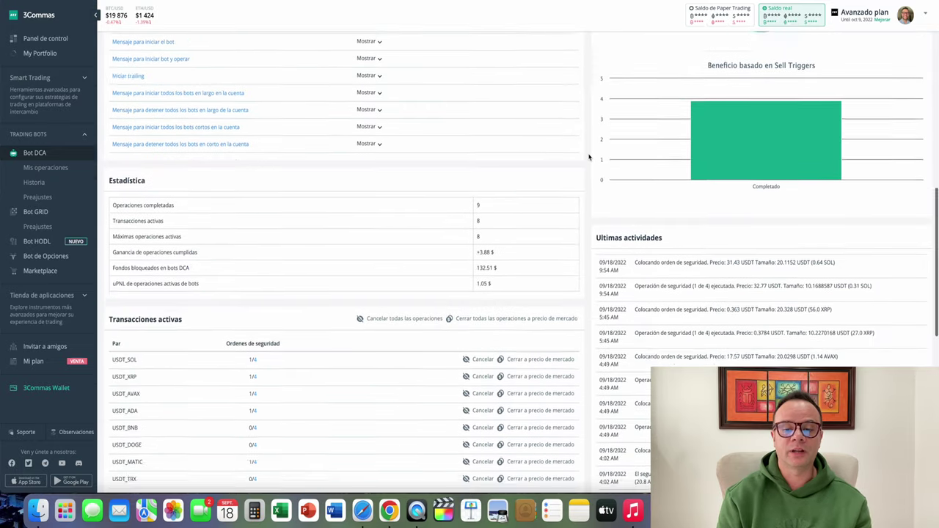
triple_click(478, 149)
double_click(478, 146)
click(480, 160)
double_click(477, 159)
drag(475, 192, 493, 191)
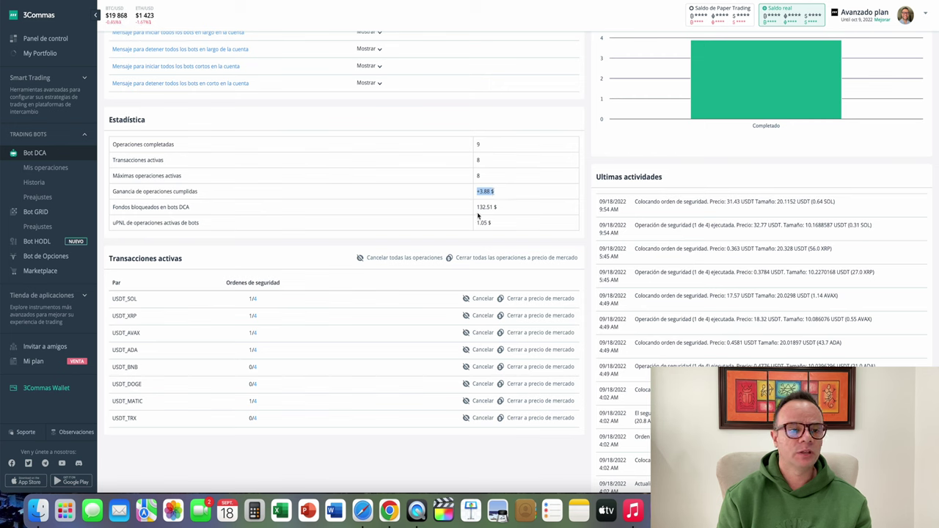
click(477, 210)
drag(479, 209, 496, 209)
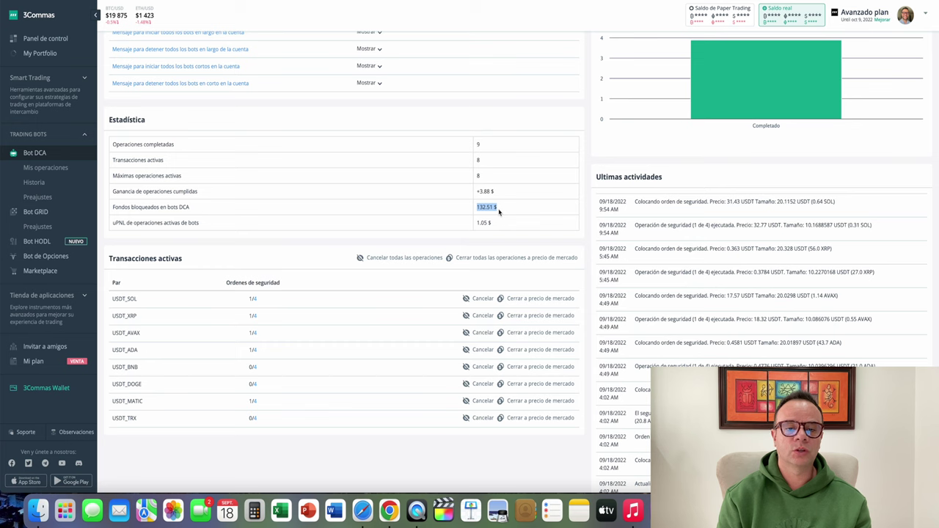
click(500, 210)
drag(499, 208, 476, 208)
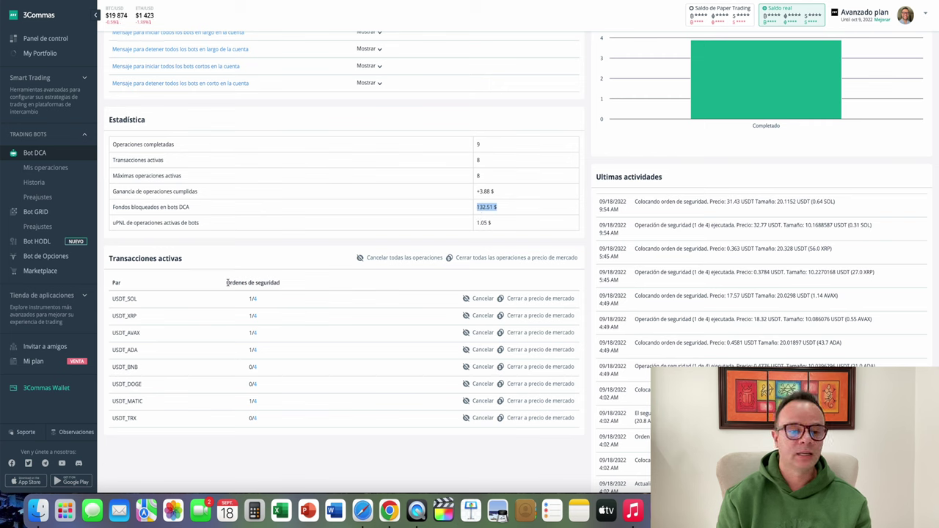
Check the safety orders used by each active transaction against the funds locked in DCA bots.
drag(227, 283, 278, 288)
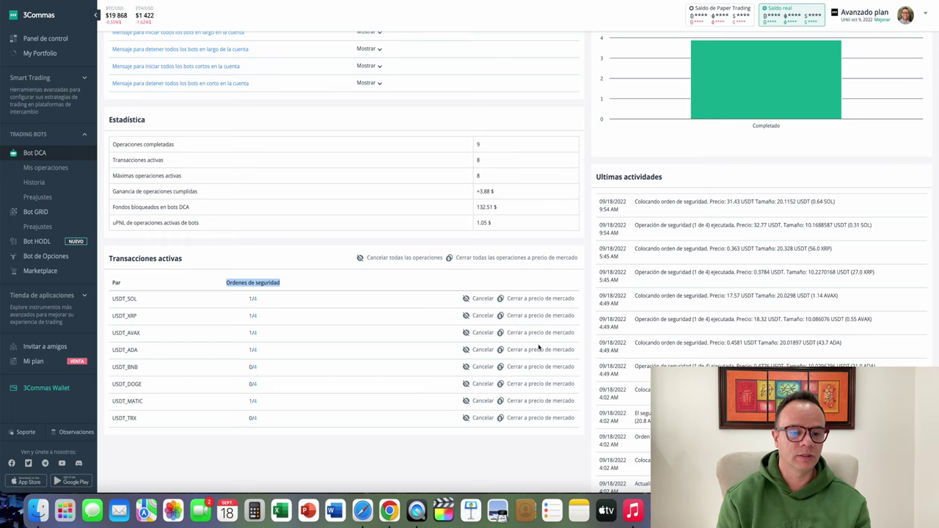
scroll(539, 348, up, 1)
drag(476, 243, 498, 246)
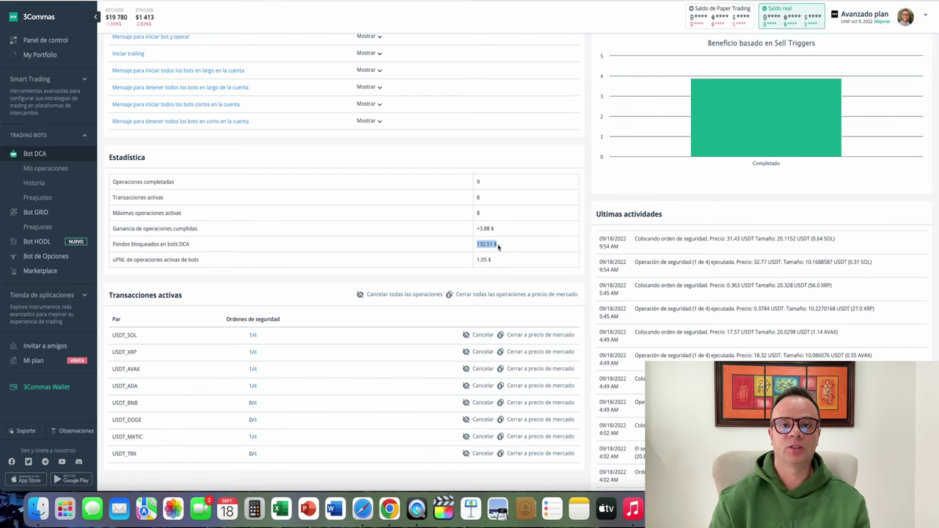
Return to the Mis operaciones list and check the current percentage result of the BNB, DOGE and MATIC deals.
key(super+bracketleft)
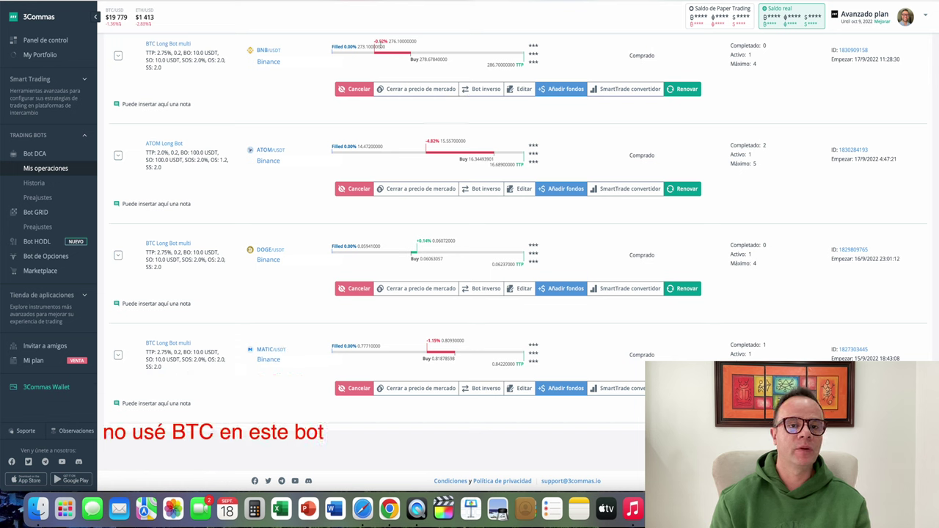
drag(374, 42, 390, 42)
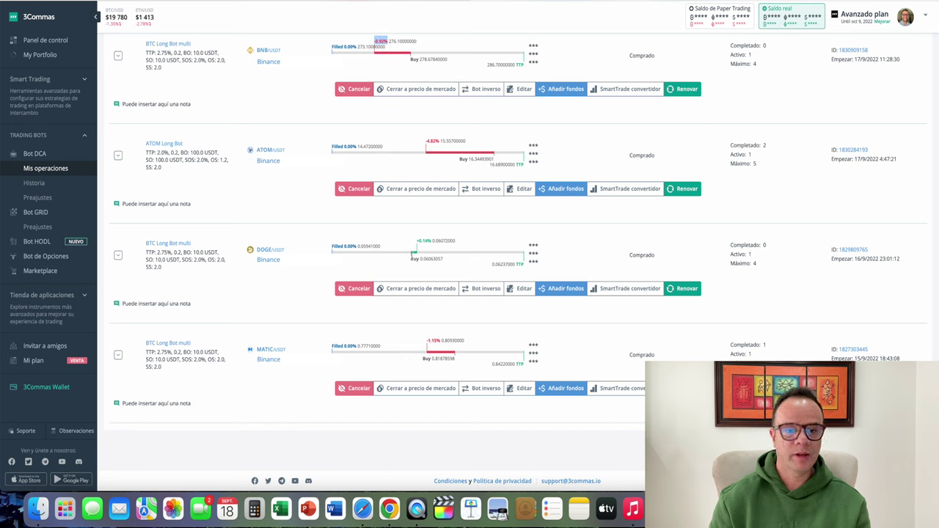
drag(416, 240, 430, 241)
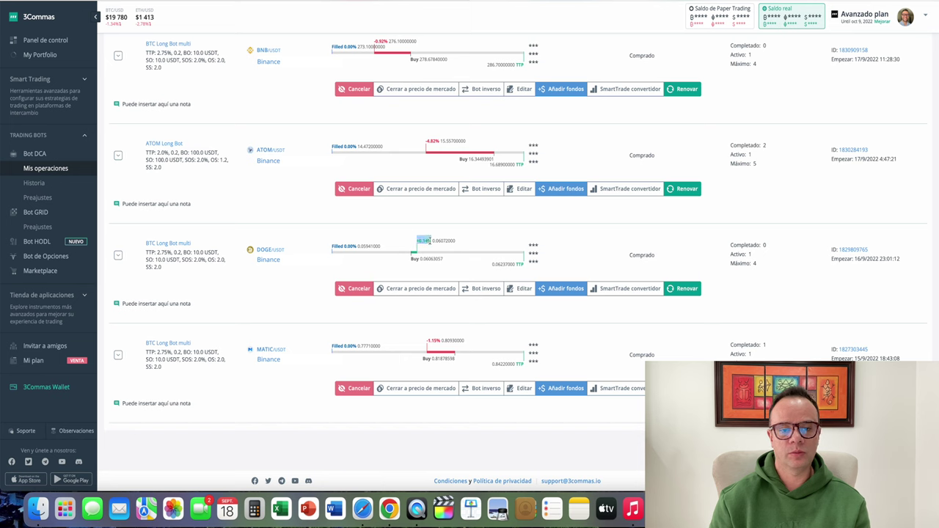
click(425, 341)
drag(426, 341, 442, 344)
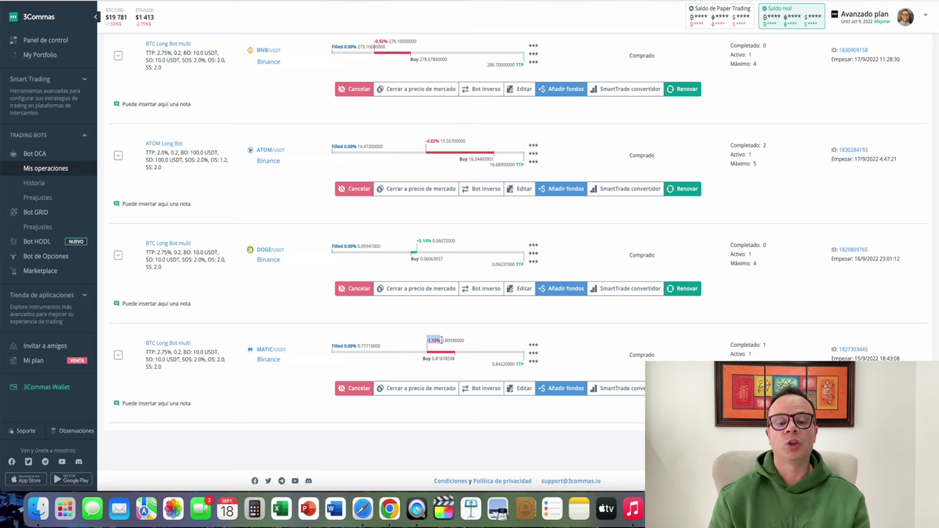